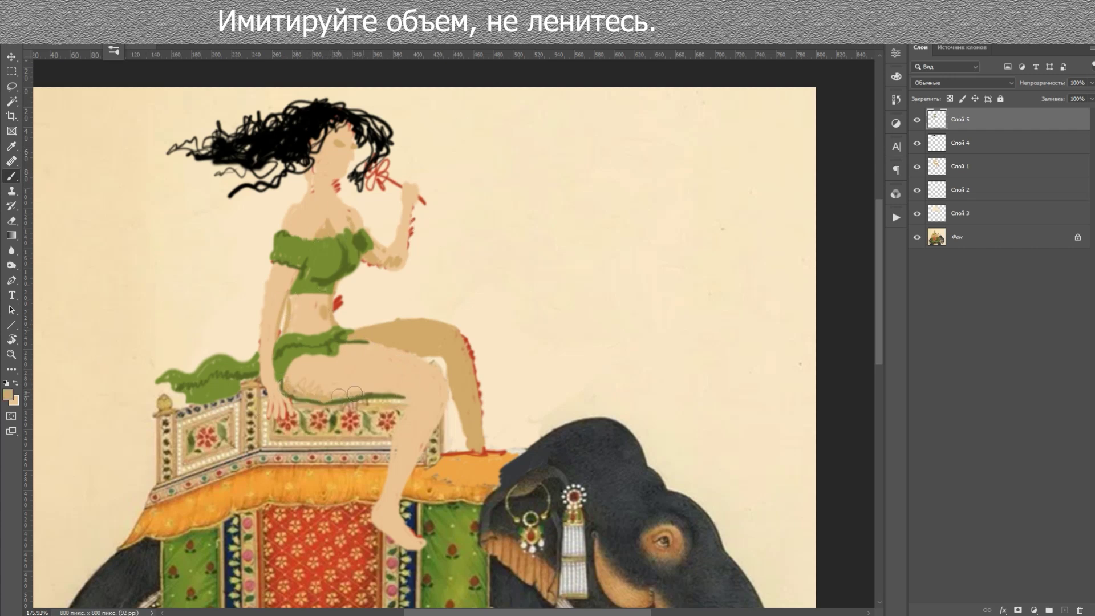
- Paint white highlights along the upper surfaces of both the seated woman's thighs and on her hip
click(15, 384)
click(8, 394)
drag(288, 381, 304, 394)
drag(349, 352, 424, 368)
drag(371, 332, 448, 329)
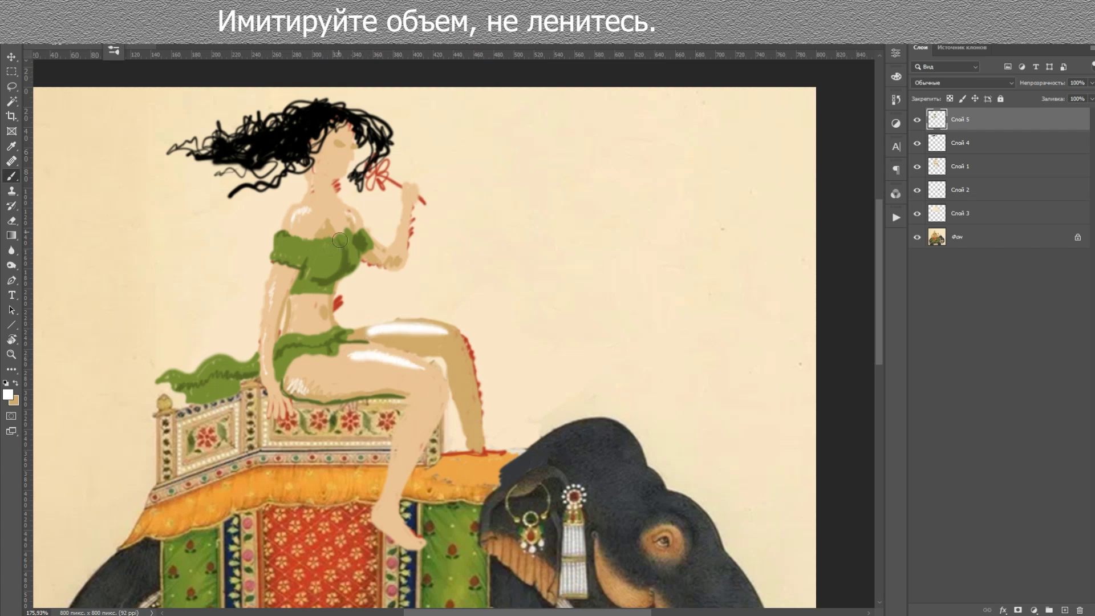
- Paint a golden-brown necklace, wrist bracelets and anklets on the woman, and add small highlights to the jewellery
click(16, 384)
click(8, 395)
click(266, 79)
click(29, 179)
mouse_move(309, 199)
mouse_down()
mouse_move(312, 185)
mouse_move(338, 195)
mouse_up()
drag(328, 201, 334, 214)
drag(261, 361, 273, 377)
drag(403, 213, 410, 233)
drag(386, 484, 397, 503)
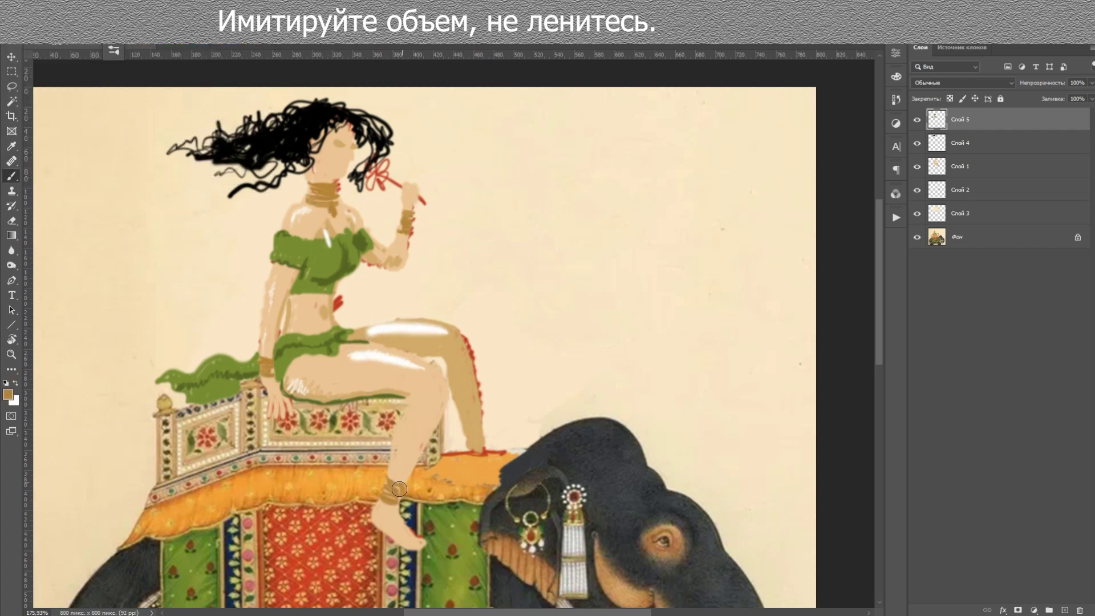
drag(469, 432, 476, 442)
drag(262, 367, 264, 373)
drag(402, 216, 404, 229)
- Fill the petals of the flower in the woman's hand with bright red
click(16, 384)
click(8, 395)
click(19, 51)
click(29, 179)
drag(376, 164, 375, 173)
drag(370, 176, 365, 178)
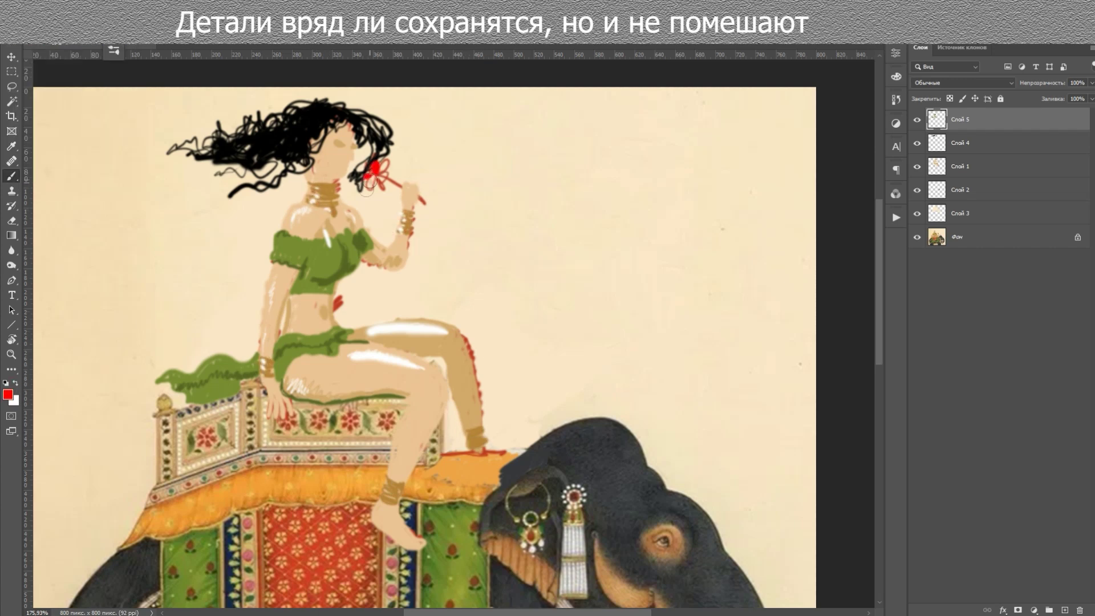
- Dab small red dots as a pattern over the green cape behind the woman
click(214, 385)
click(202, 394)
click(190, 396)
click(181, 378)
click(195, 381)
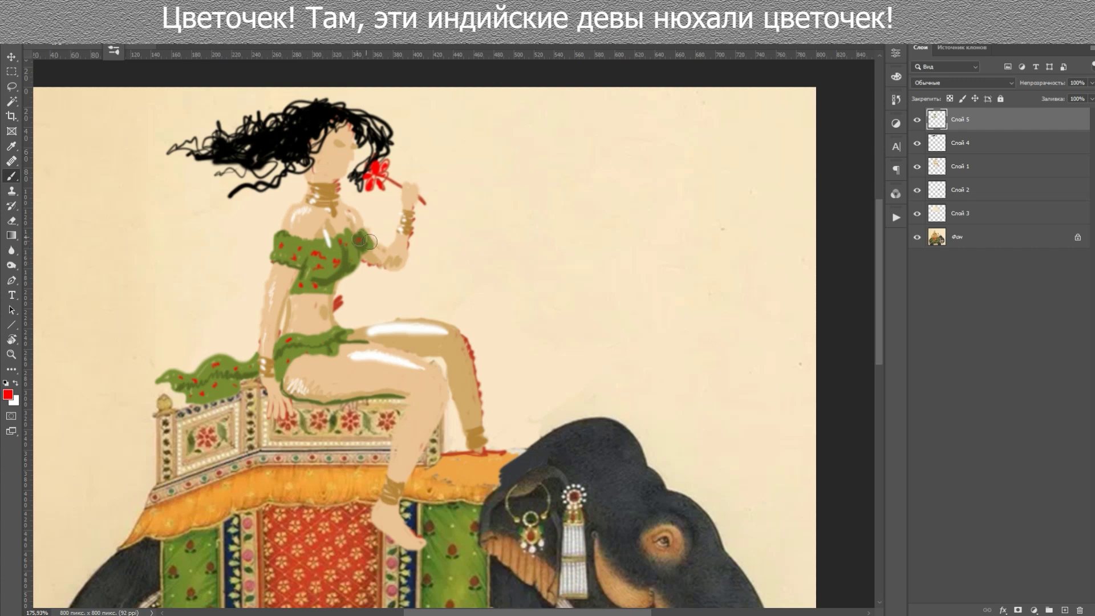
- Brush white highlight strokes through the woman's flowing black hair
key(x)
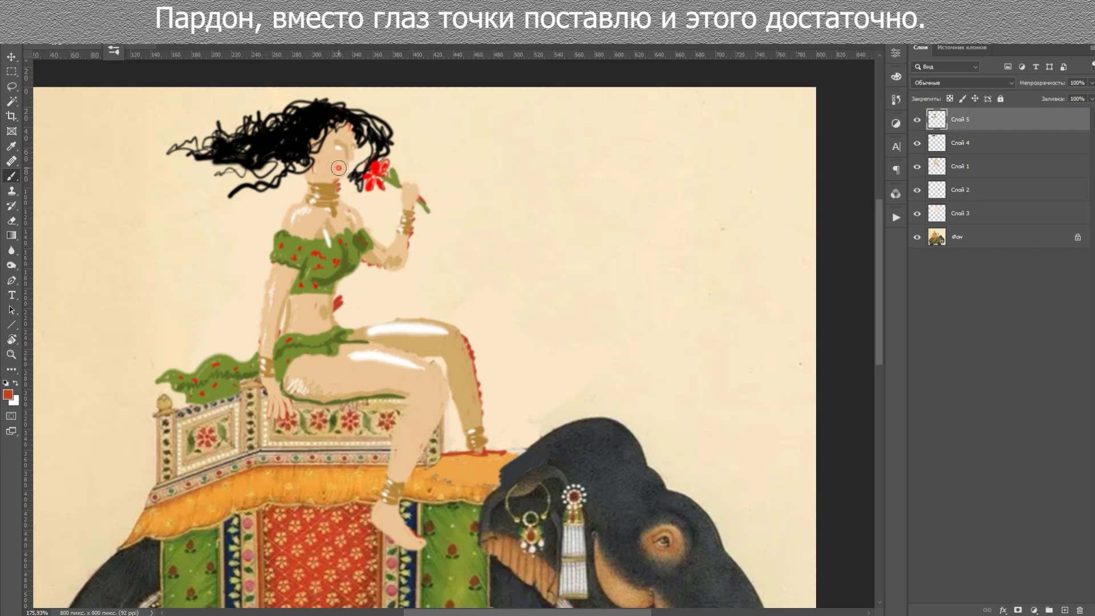
key(x)
mouse_move(296, 118)
mouse_down()
mouse_move(307, 113)
mouse_move(228, 145)
mouse_up()
drag(270, 149, 248, 157)
drag(291, 137, 274, 180)
drag(353, 124, 363, 128)
drag(365, 134, 372, 141)
key(ctrl+minus)
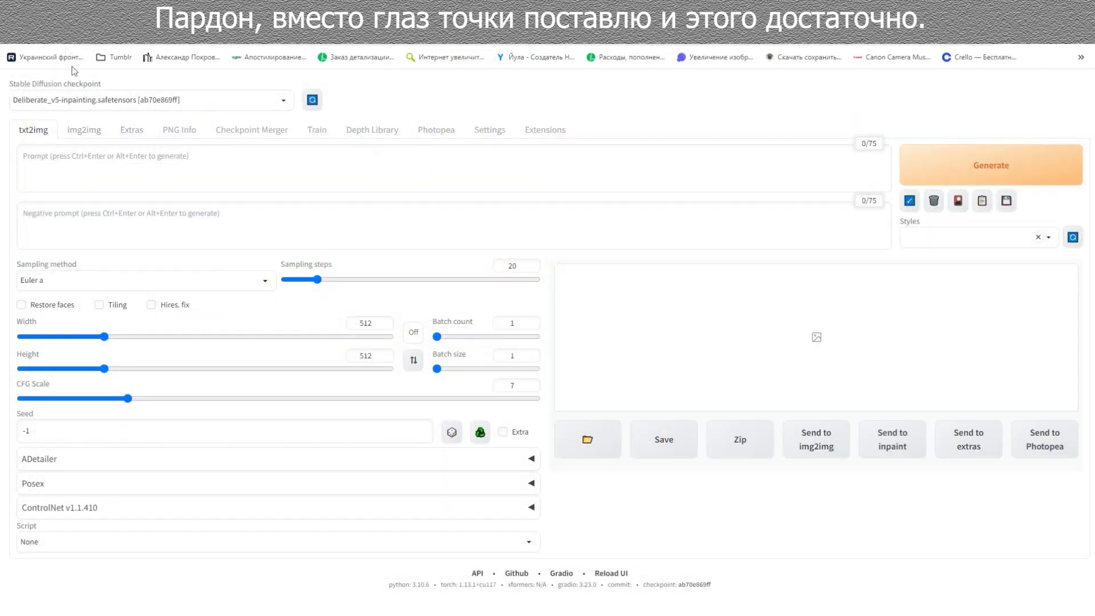
- Switch to Stable Diffusion and load the finished elephant rider sketch as the img2img source image
click(80, 131)
key(alt+Tab)
drag(663, 257, 285, 419)
- Set ControlNet Unit 0 to the OpenPose control type with the openpose preprocessor
scroll(393, 403, down, 6)
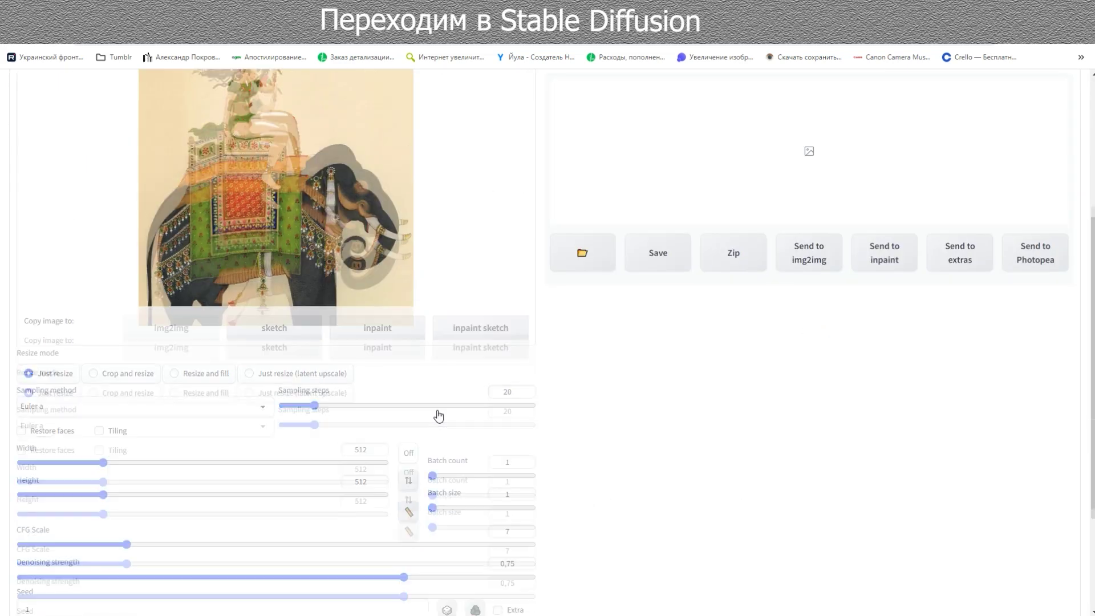
click(528, 526)
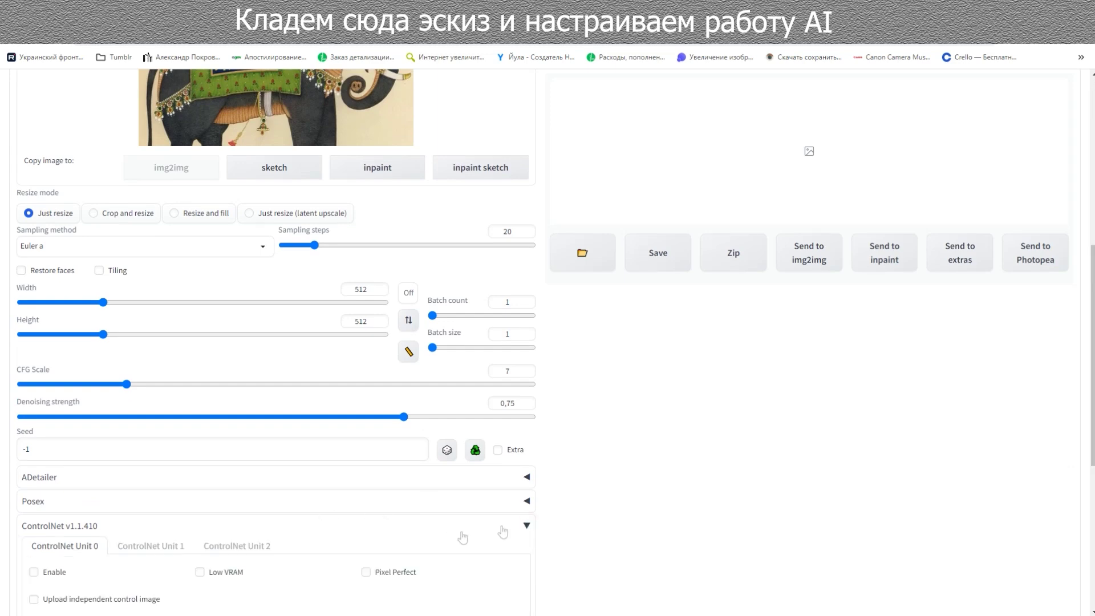
scroll(503, 532, down, 5)
click(263, 295)
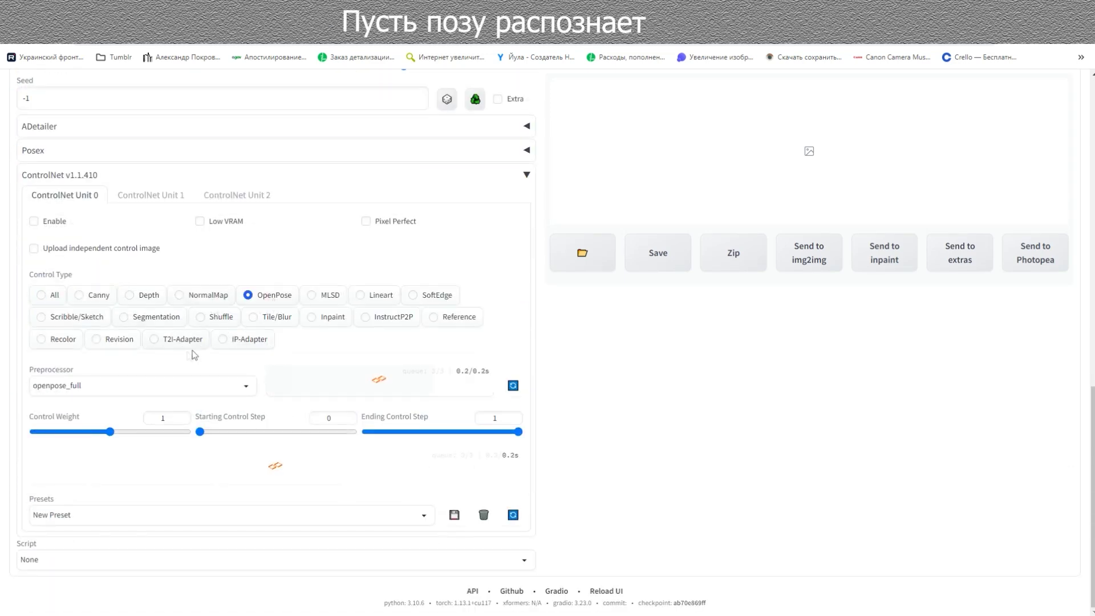
click(248, 386)
click(80, 321)
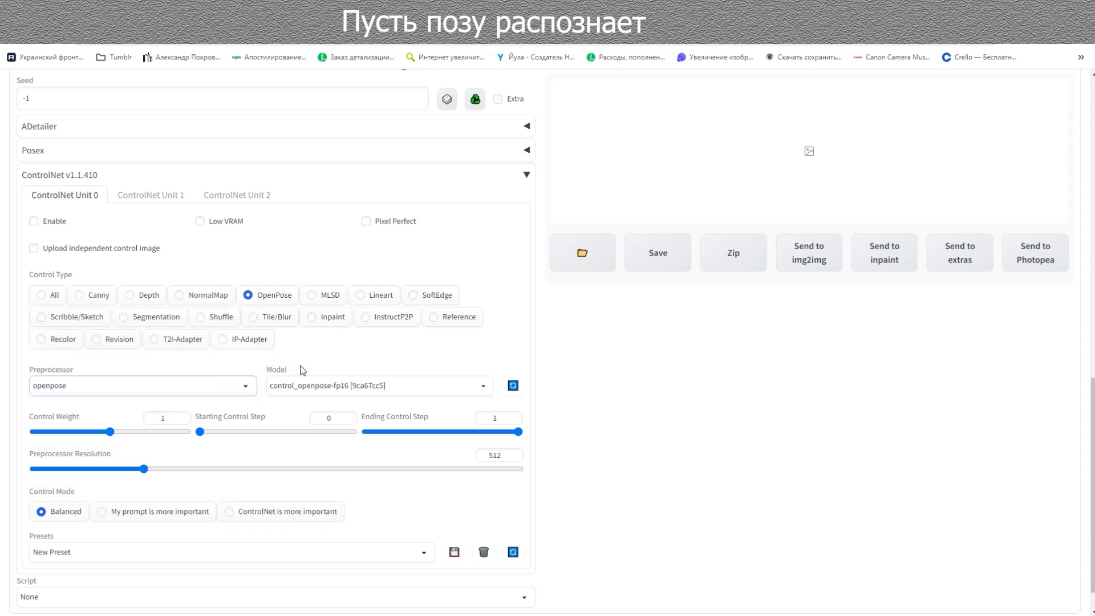
- Set the generated image size to 800 by 800 pixels
scroll(302, 371, up, 3)
scroll(302, 371, up, 2)
double_click(361, 282)
text(800)
double_click(372, 314)
text(800)
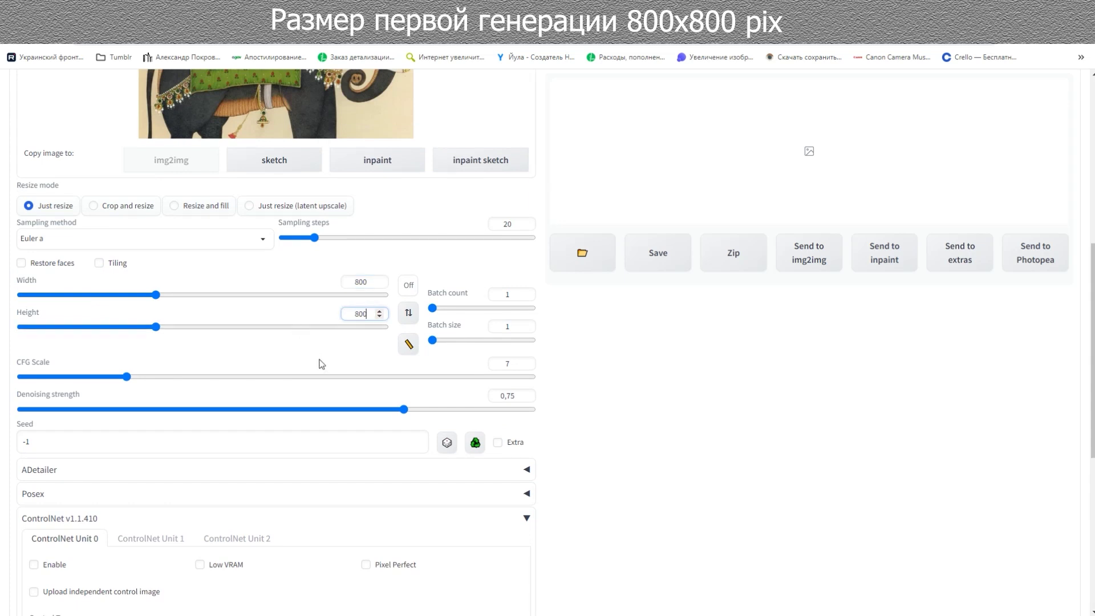
- Set the batch count to 4, the CFG Scale to 6 and the denoising strength to 0.6
double_click(507, 295)
double_click(496, 363)
double_click(507, 395)
text(0,6)
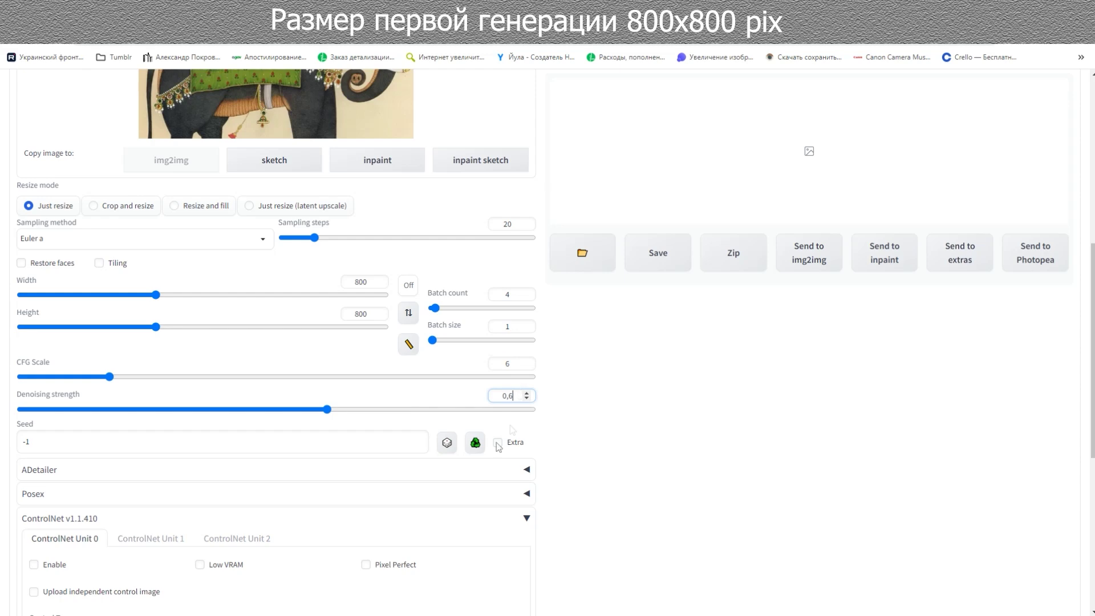
- Enable ControlNet Unit 0 and add the "- Basic Negative" style
scroll(384, 486, down, 4)
click(40, 336)
scroll(398, 391, up, 11)
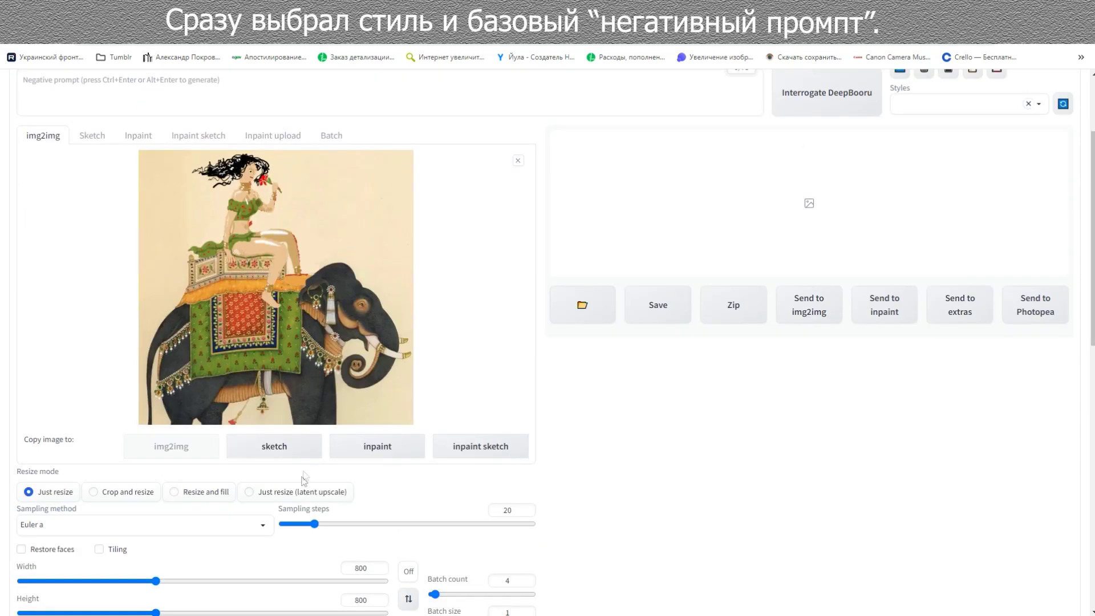
click(1039, 238)
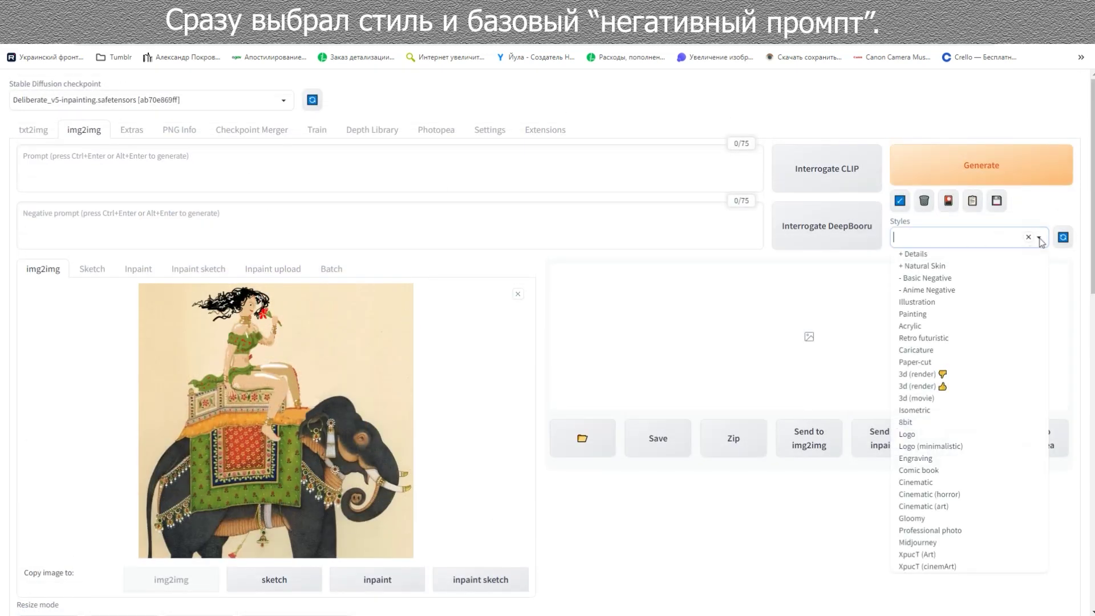
click(945, 279)
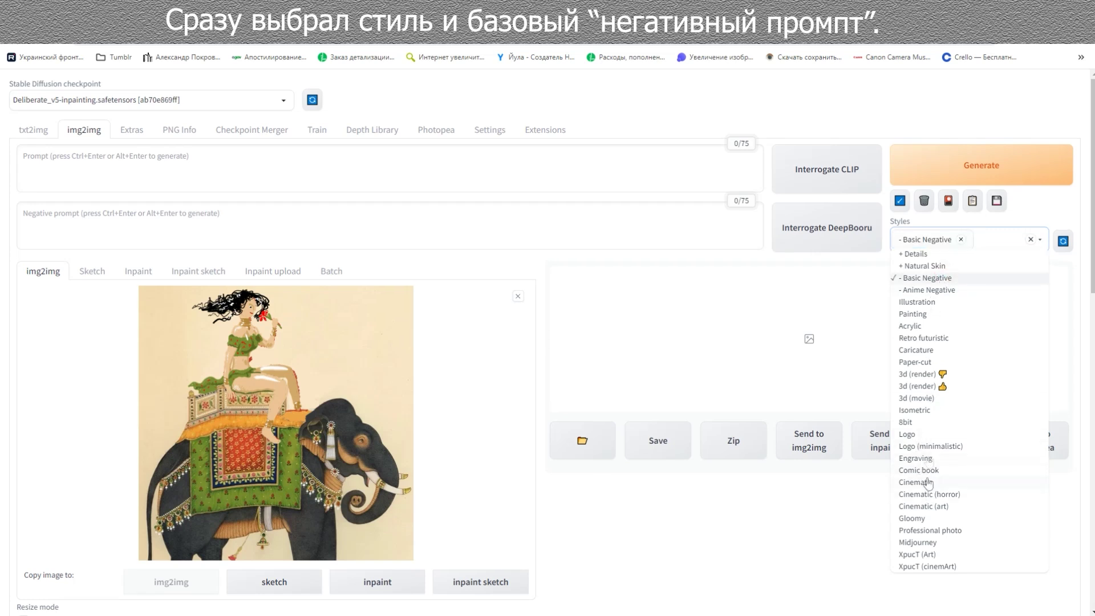
click(886, 127)
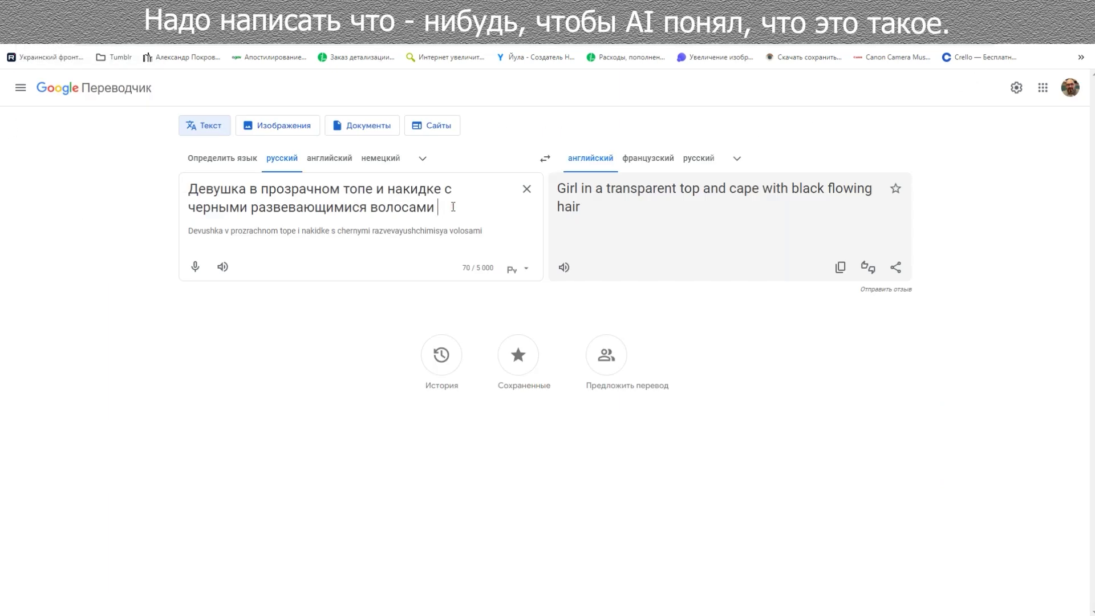
- In Google Translate, write the Russian prompt "Красивая девушка, похожая на Хлоя Грейс Моритз в прозрачном топе и накидке с черными развевающимися волосами едет на слоне."
text(едет на слоне.)
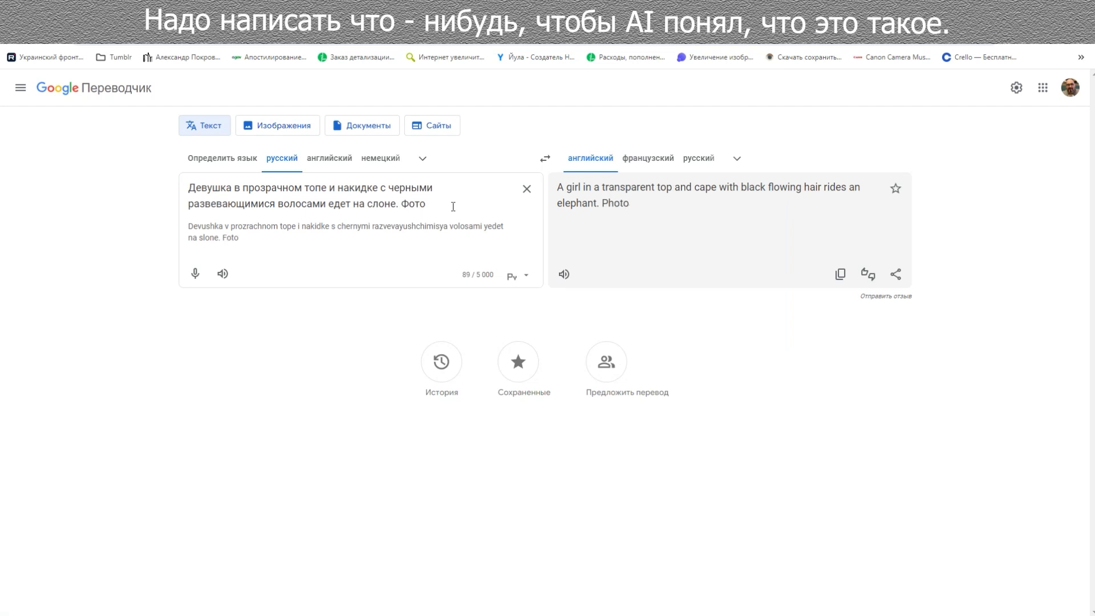
click(191, 188)
text(Красивая)
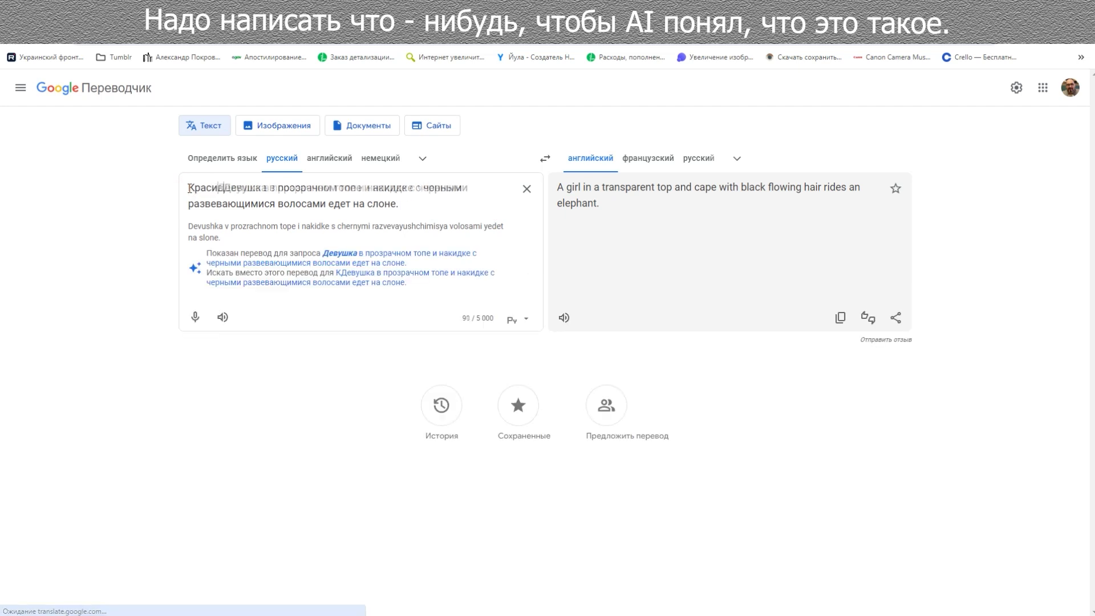
key(Delete)
text(девушка)
text(, похожая на...?)
key(BackSpace)
key(BackSpace)
key(BackSpace)
key(BackSpace)
text(Хлоя Грейс Моритз)
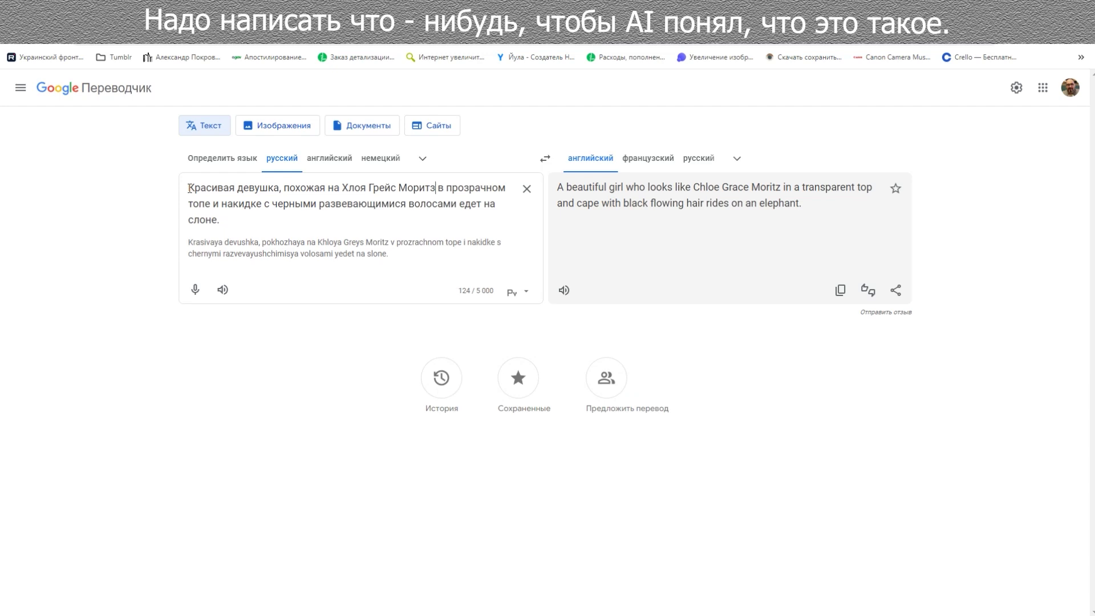
- Copy the English translation into the img2img prompt in Stable Diffusion and generate the images
drag(812, 207, 556, 186)
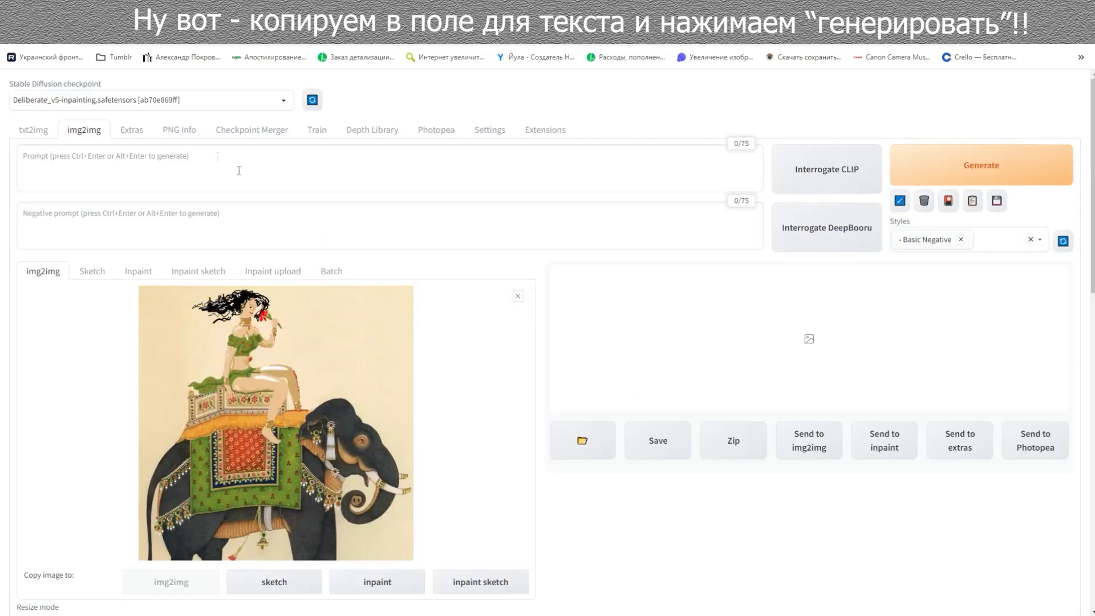
text(A beautiful girl who looks like Chloe Grace Moritz in a transparent top and cape with black flowing hair rides on an elephant.)
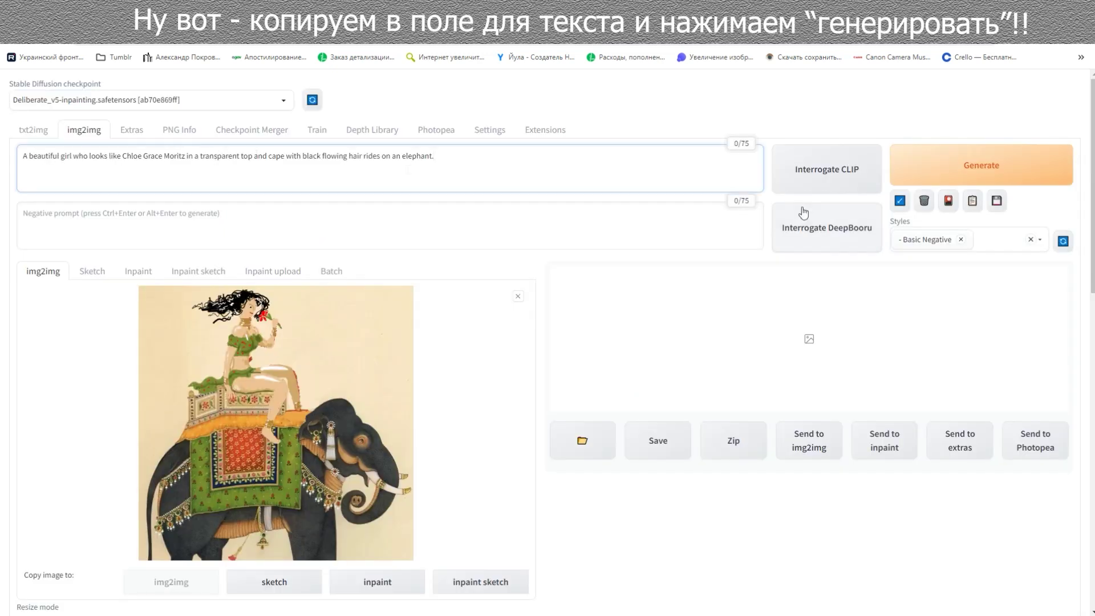
click(933, 171)
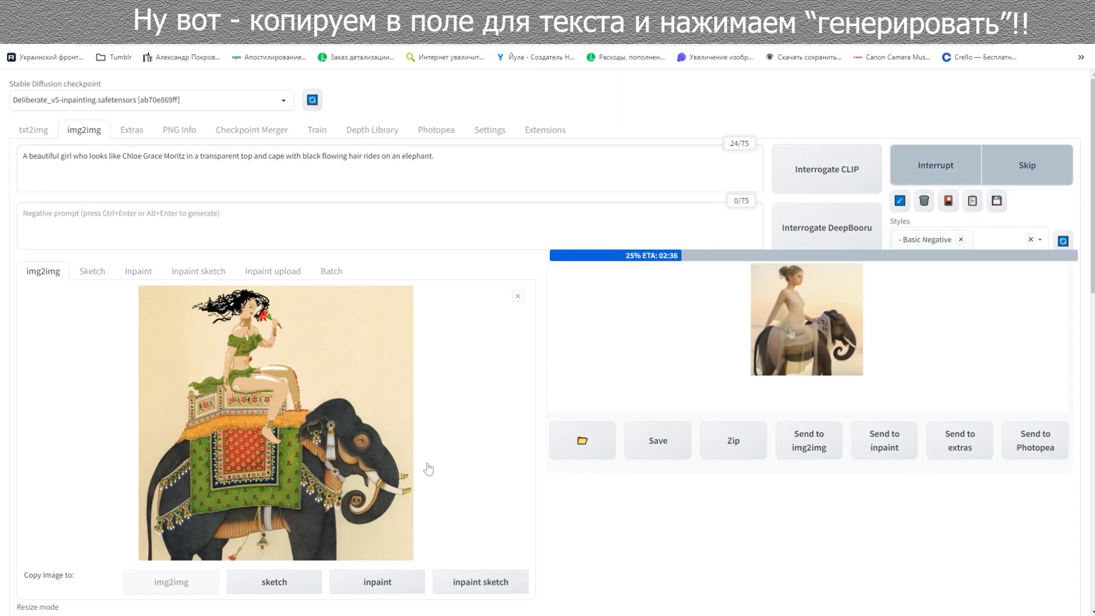
scroll(618, 522, down, 1)
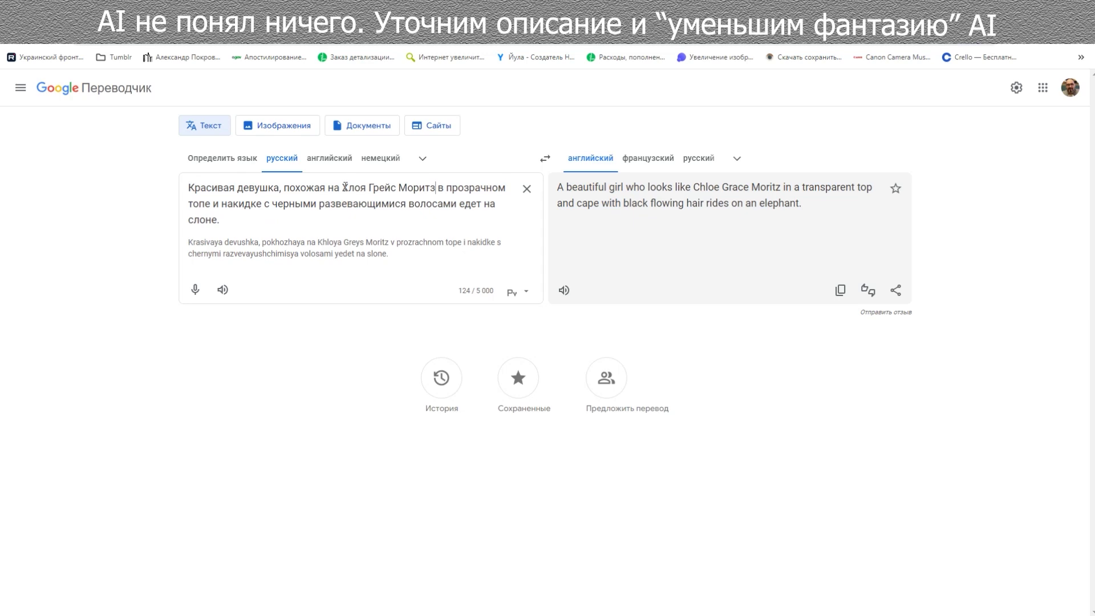
- Replace the actress's name in the Russian description with "Lillie Langtry" and check the first generated images
drag(342, 187, 438, 187)
text(Lillie Langtry)
drag(810, 203, 542, 154)
key(ctrl+c)
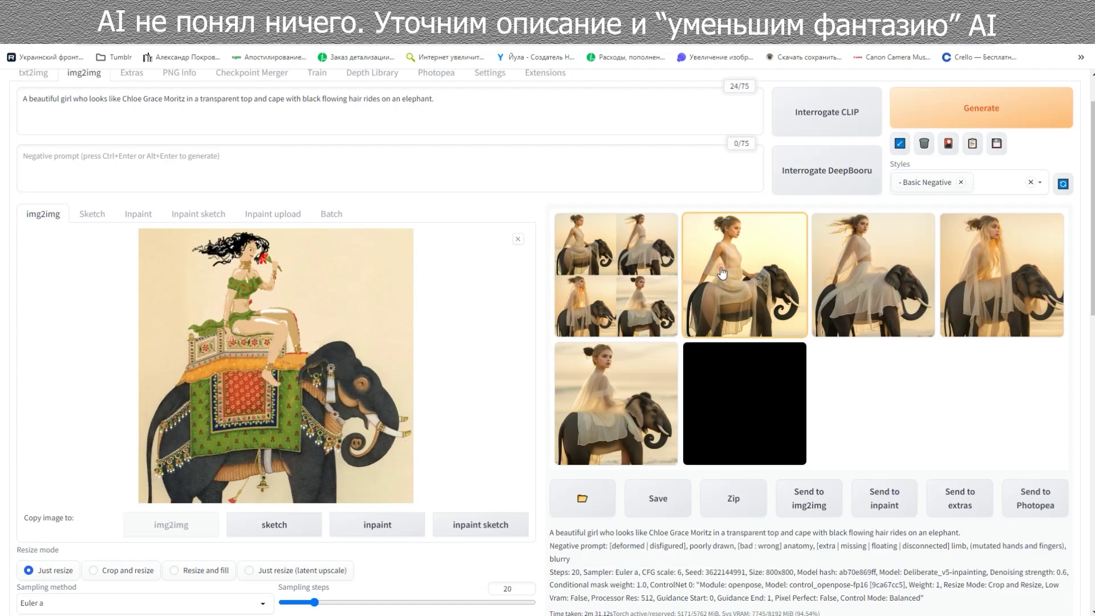
click(822, 454)
click(847, 454)
drag(466, 104, 86, 86)
key(ctrl+v)
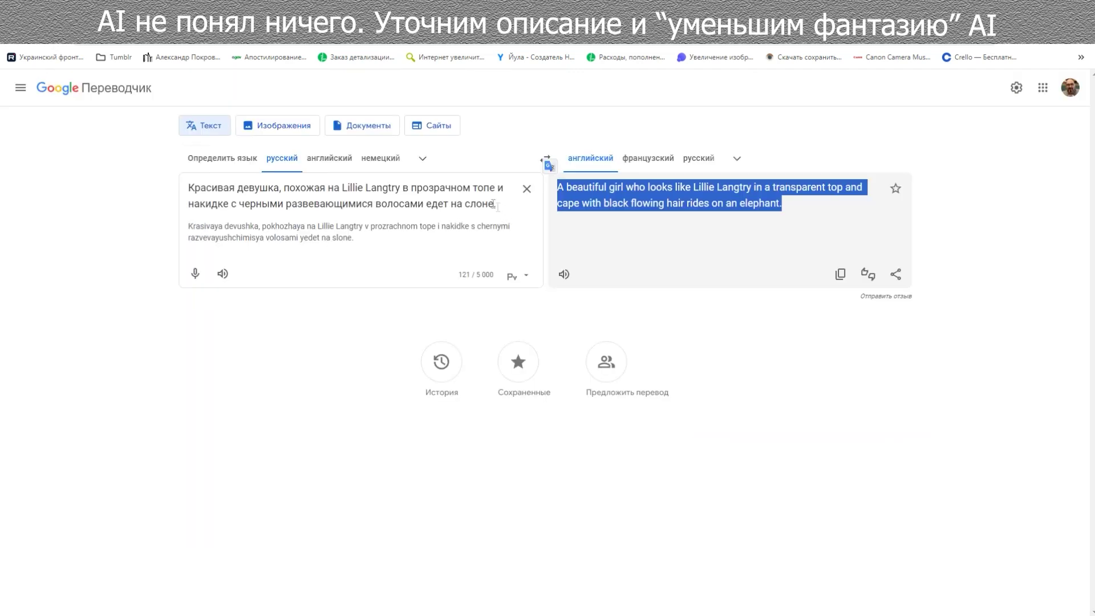
- Extend the Russian description in Google Translate with "и нюхает большой красный цветок"
click(494, 203)
text(и нюхае)
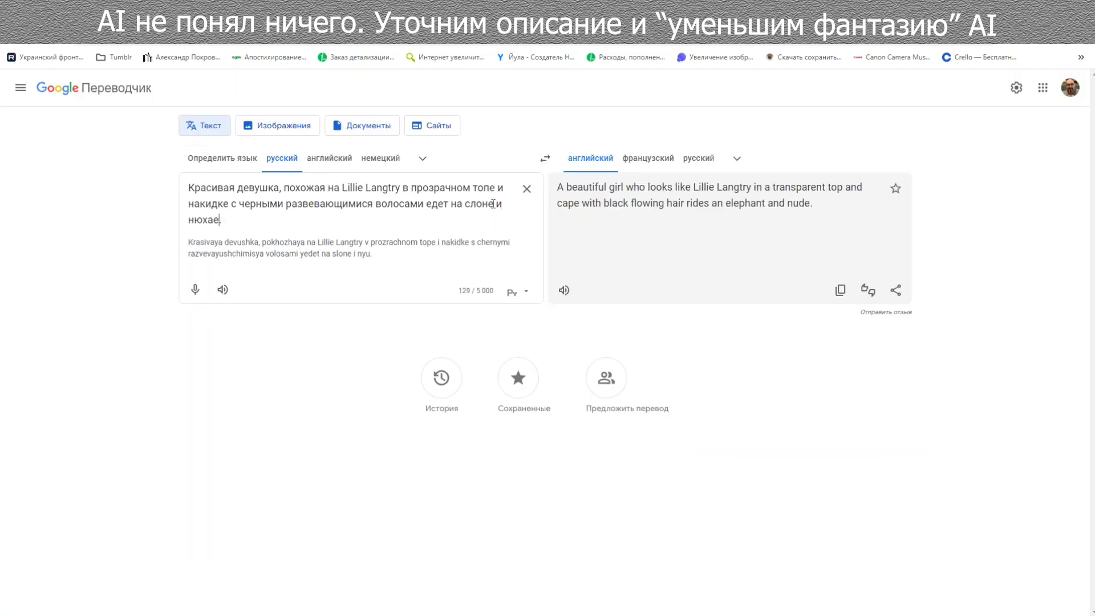
text(т красный )
text(большой)
key(ctrl+Right)
text(цветок)
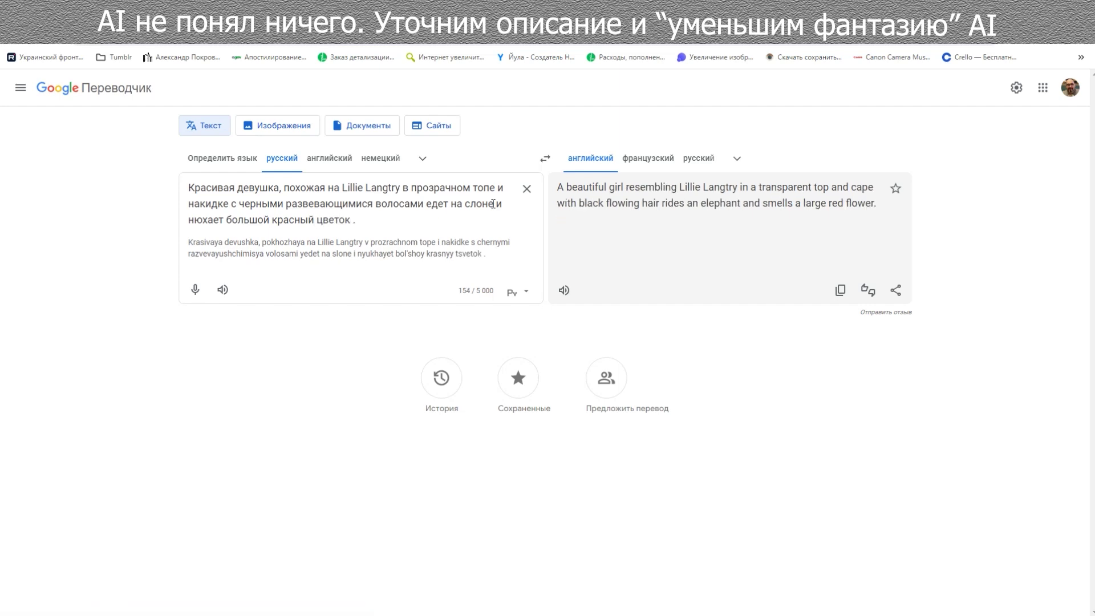
- Regenerate the images in Stable Diffusion with the new English translation as prompt and a CFG Scale of 5
drag(878, 204, 551, 174)
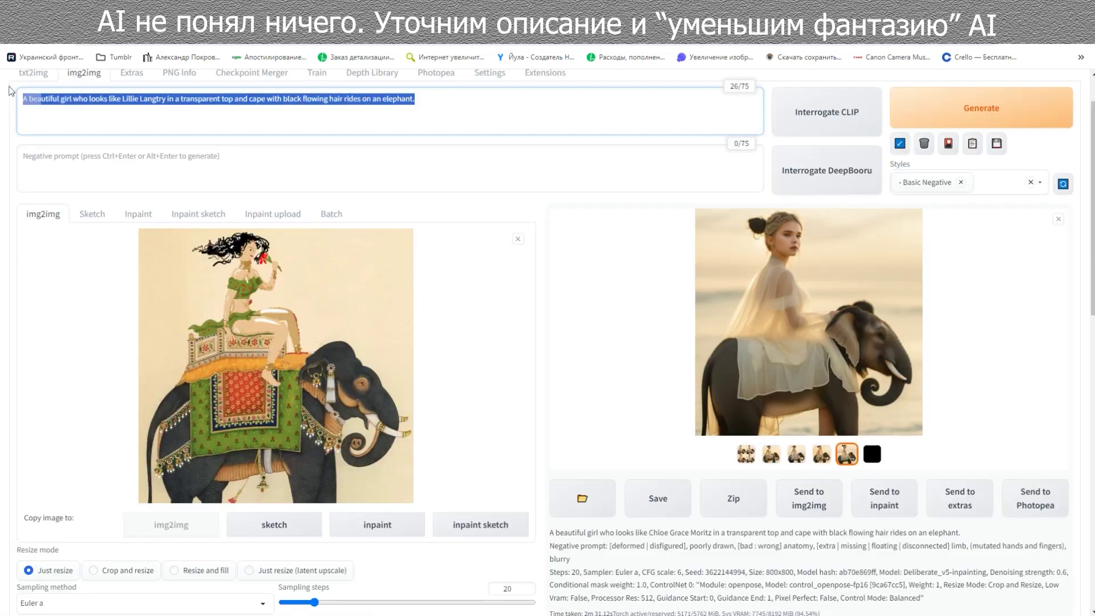
key(ctrl+v)
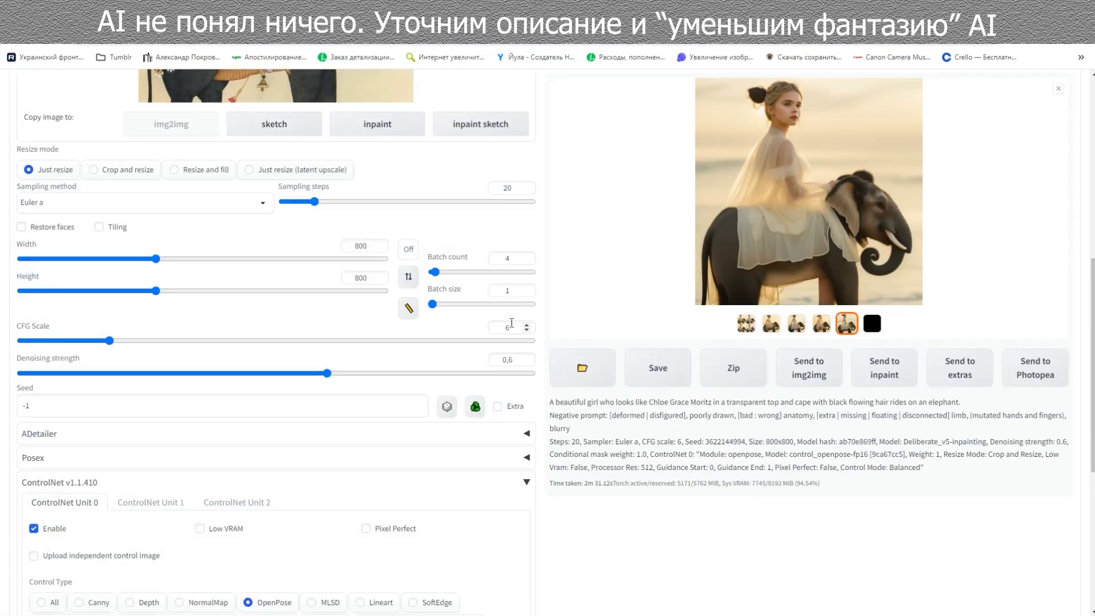
text(5)
scroll(503, 356, up, 7)
click(922, 123)
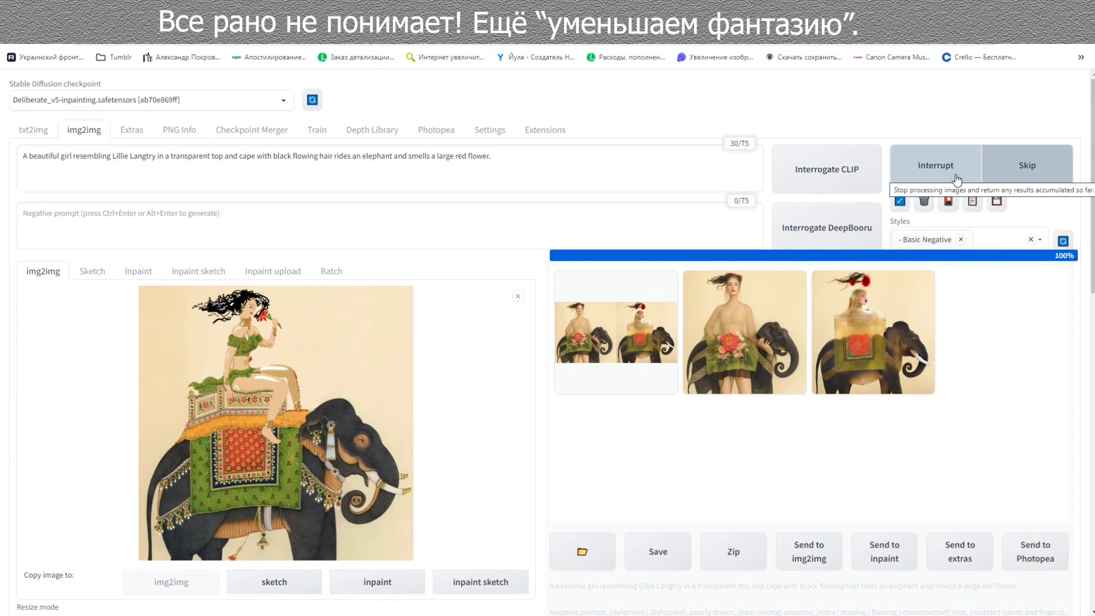
- Compare the generated elephant rider variants at full size to choose the best one
click(745, 332)
click(915, 317)
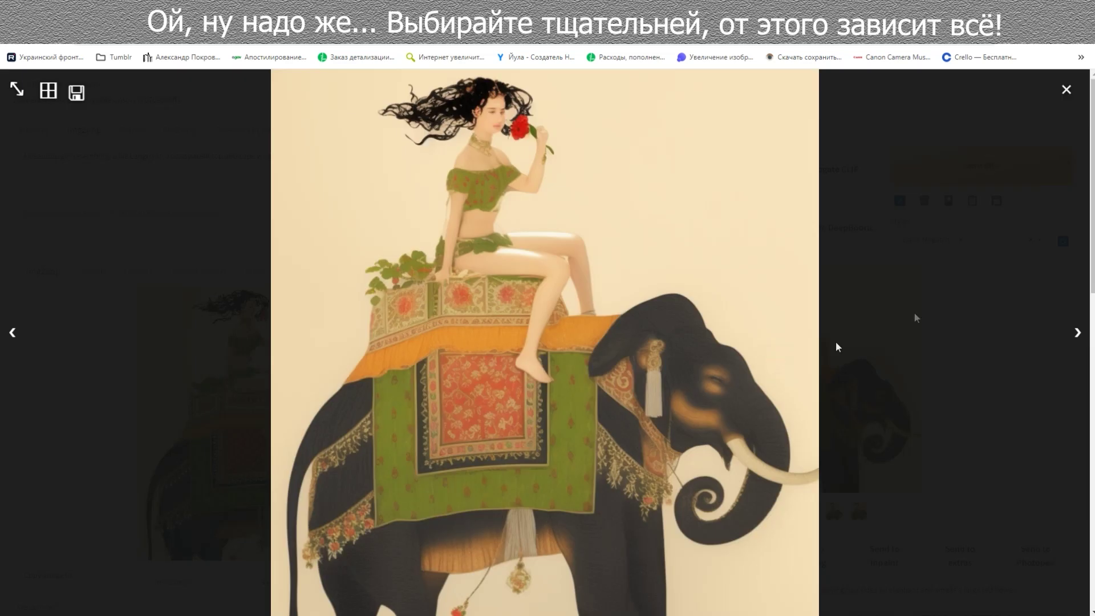
click(1078, 334)
click(1078, 335)
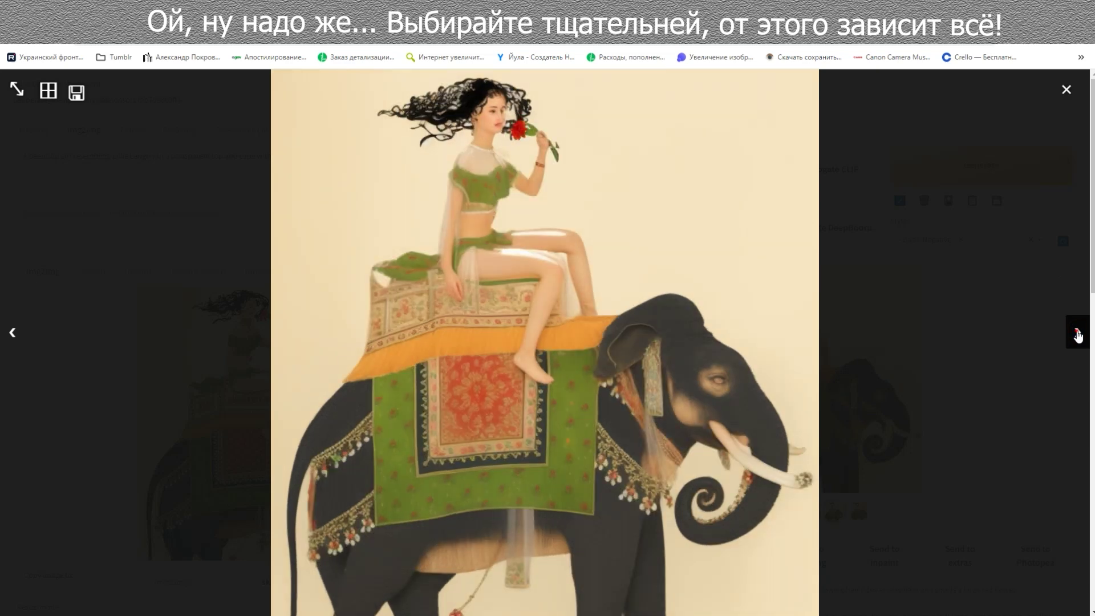
click(1078, 335)
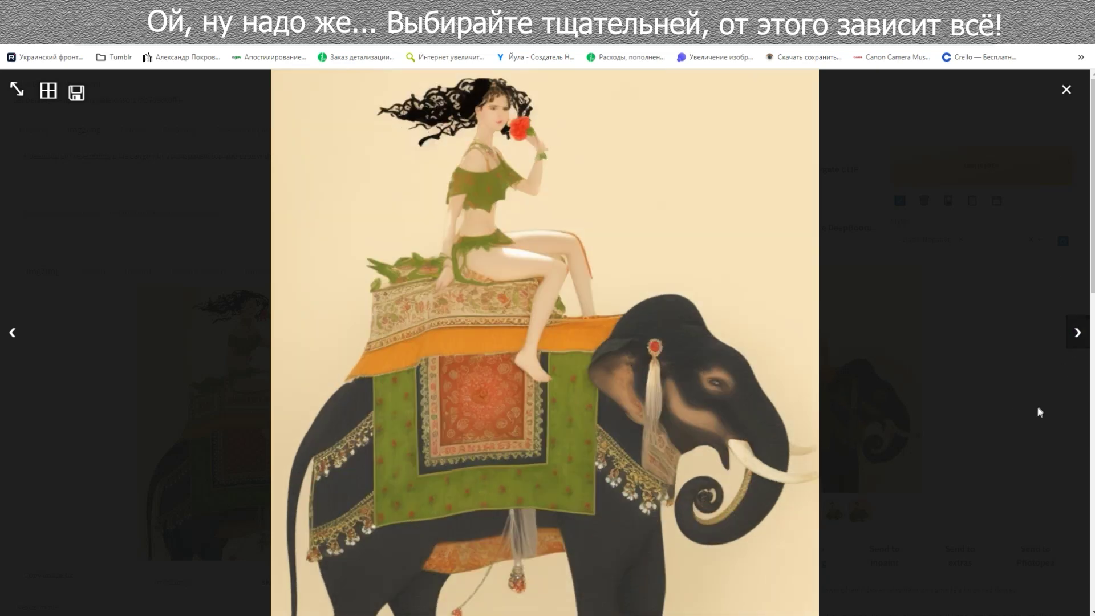
click(12, 333)
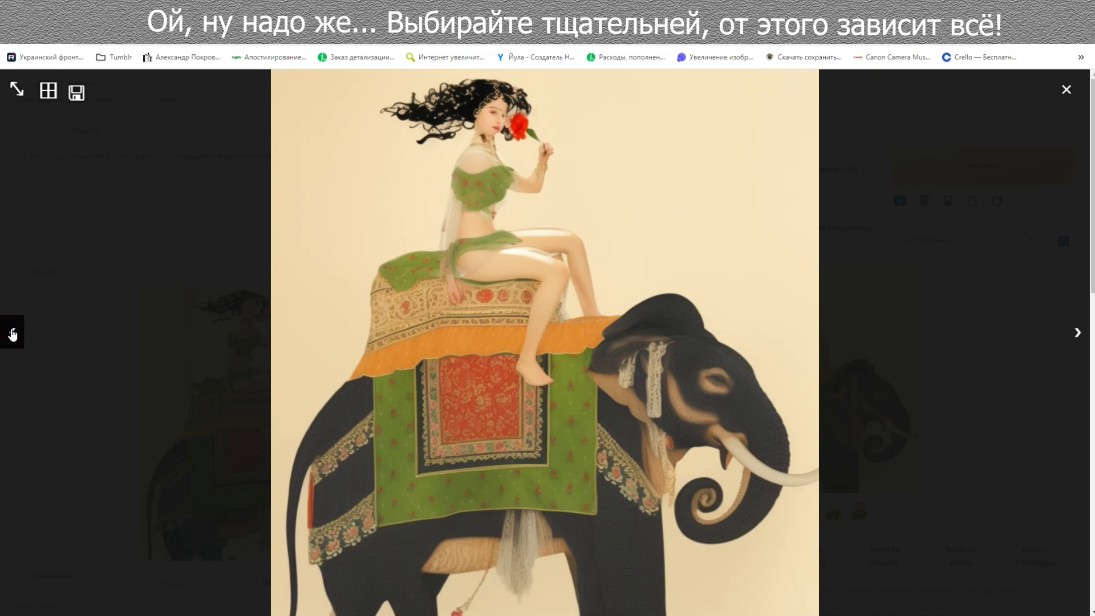
click(12, 333)
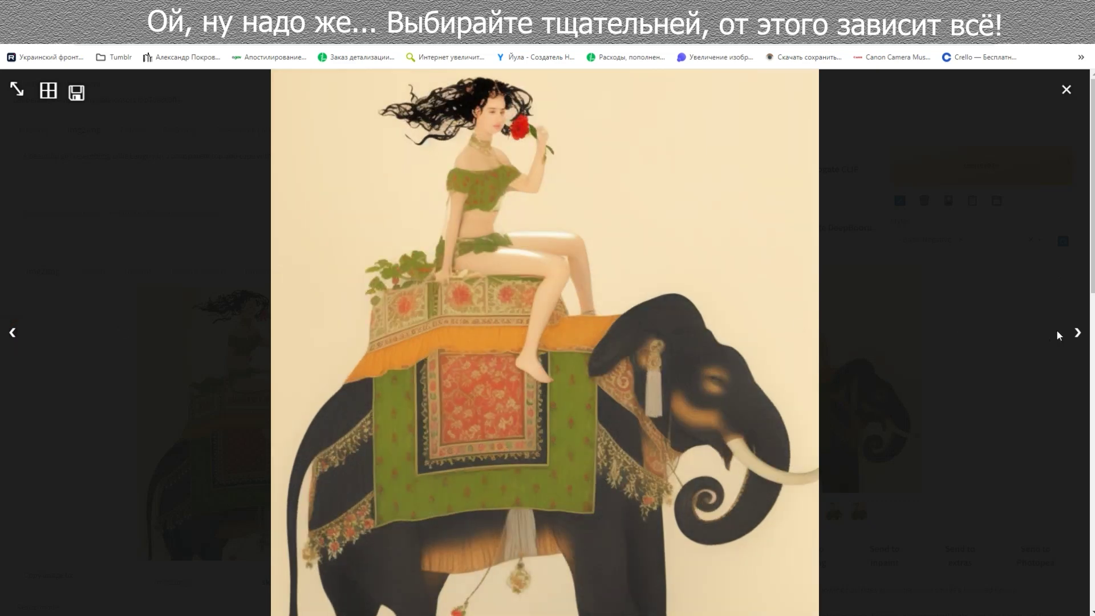
click(1077, 334)
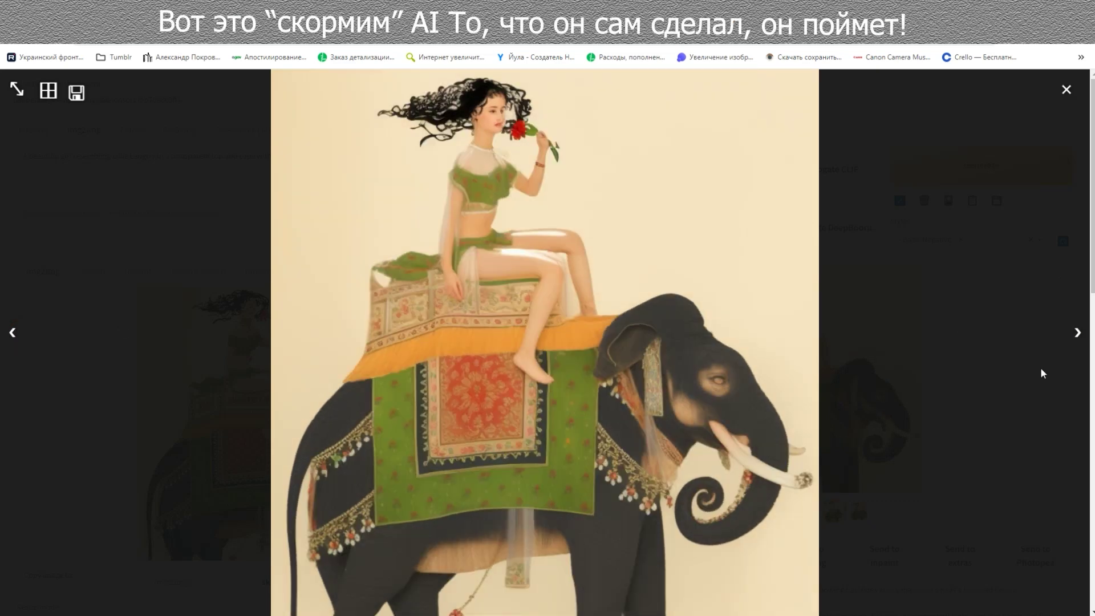
click(1077, 334)
click(1045, 379)
- Load the chosen generated image as the img2img source, with the CFG Scale at 4 and the denoising strength at 0.4
drag(870, 379, 357, 410)
scroll(486, 388, down, 8)
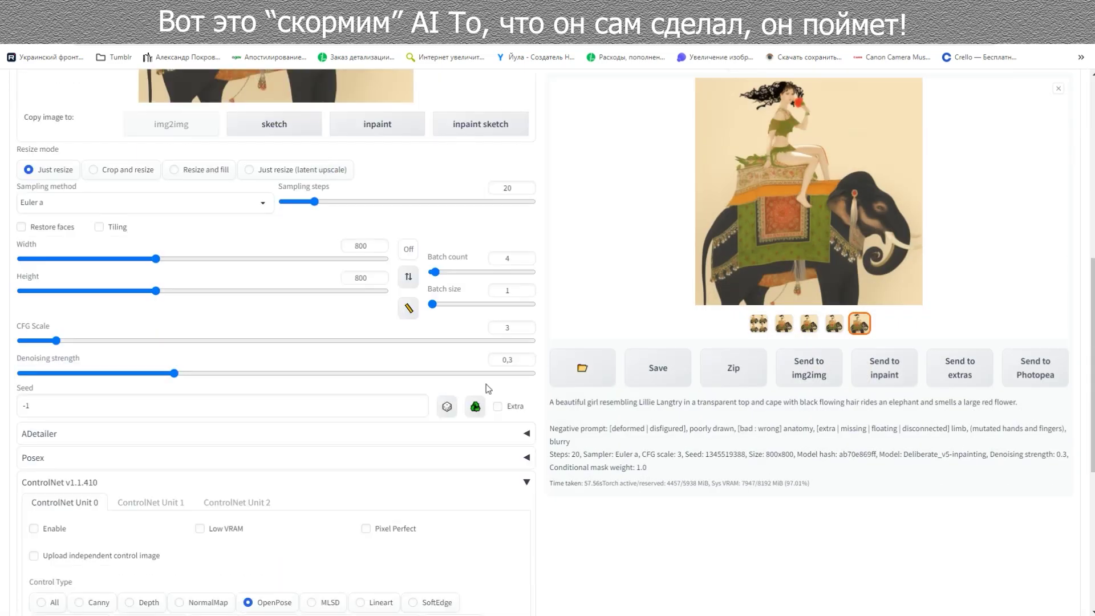
click(510, 359)
key(BackSpace)
text(4)
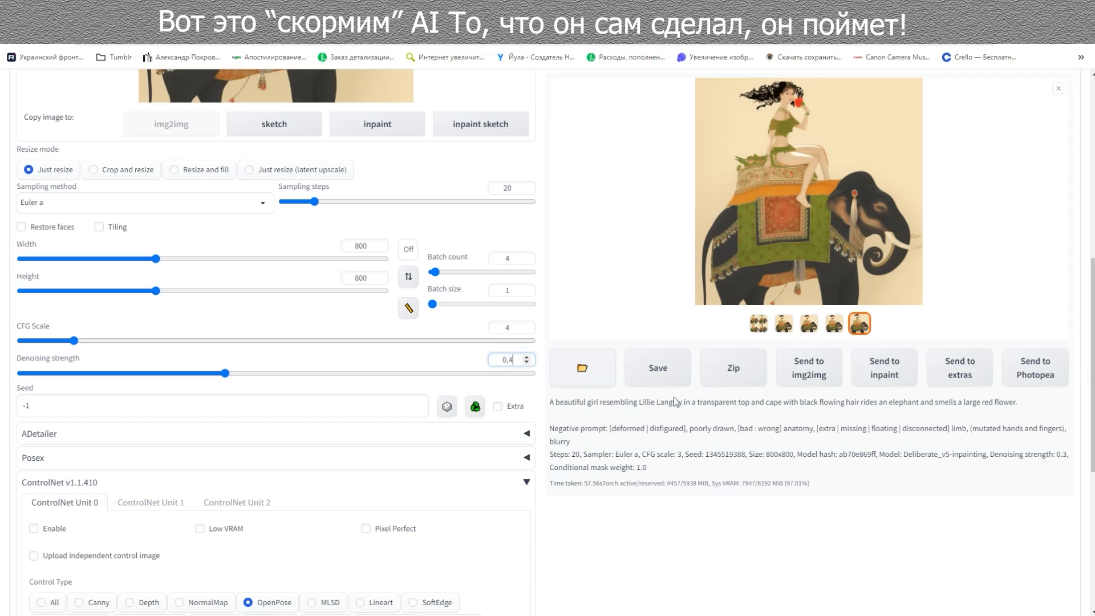
- Generate a new img2img batch from the loaded elephant rider image and open one of its results at full size
scroll(638, 394, up, 8)
click(939, 169)
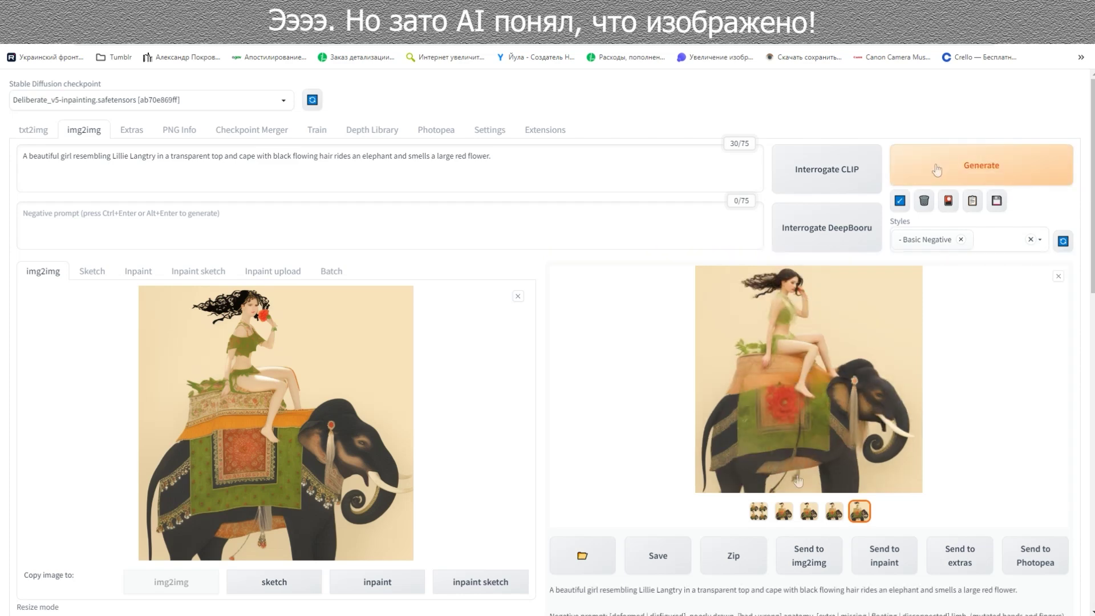
click(784, 512)
click(810, 513)
click(834, 511)
click(786, 456)
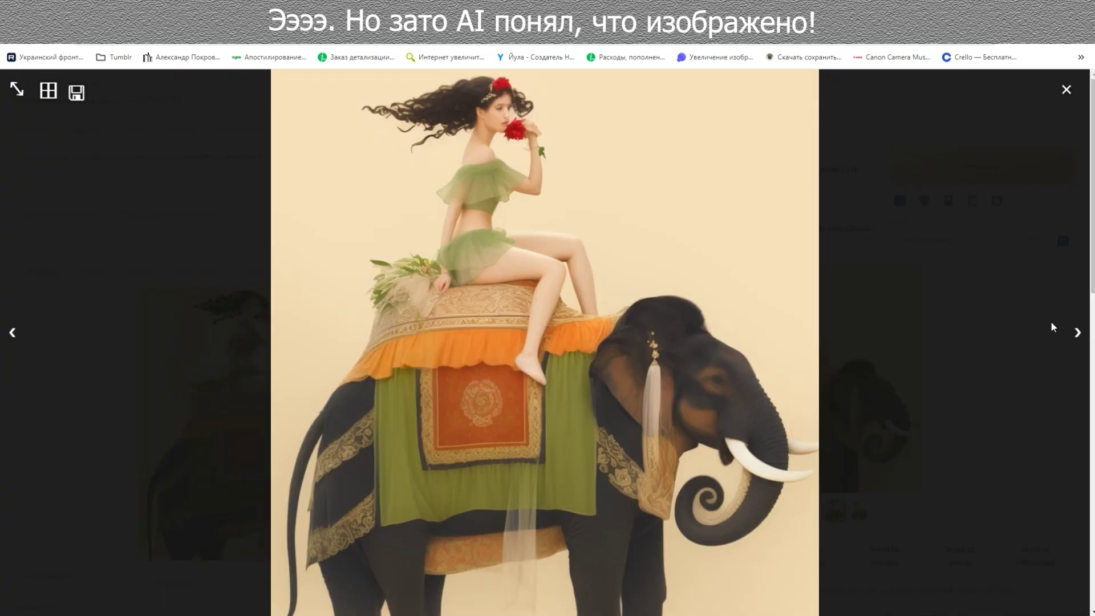
- Compare the new variants at full size and select the one with the ruffled green top and red rose at the face
click(1077, 333)
click(1077, 333)
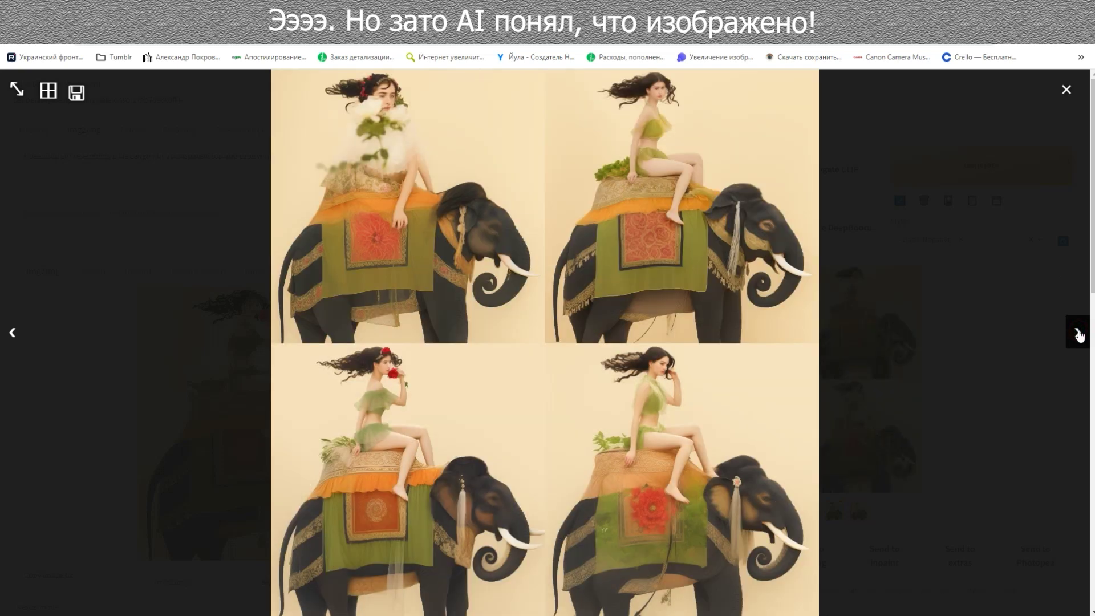
click(1078, 333)
click(1078, 334)
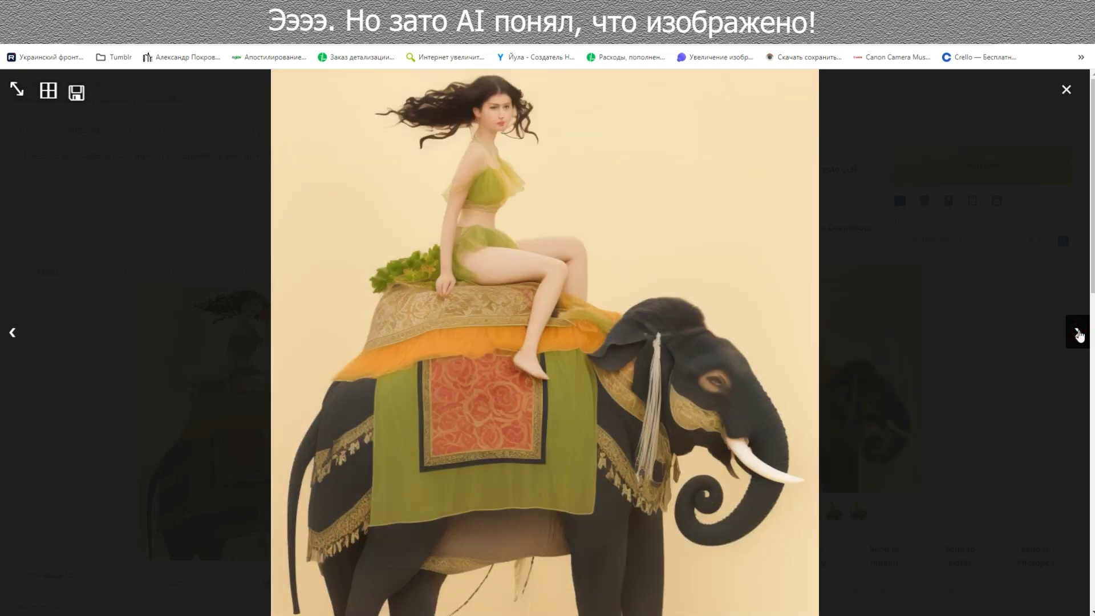
click(1078, 333)
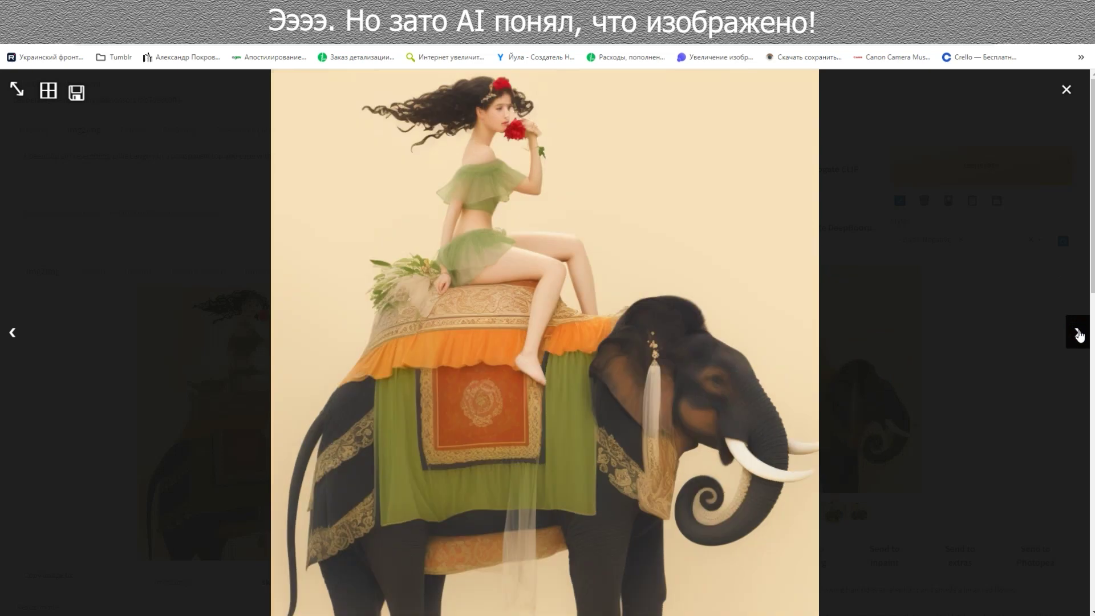
click(1077, 333)
click(1078, 333)
click(1079, 334)
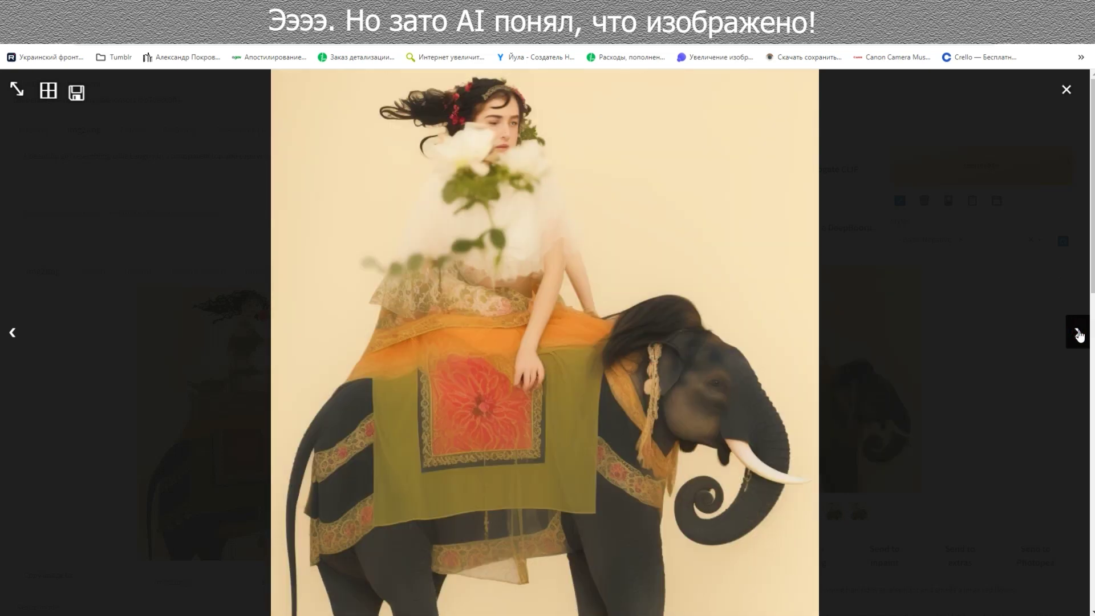
click(1078, 334)
click(1079, 334)
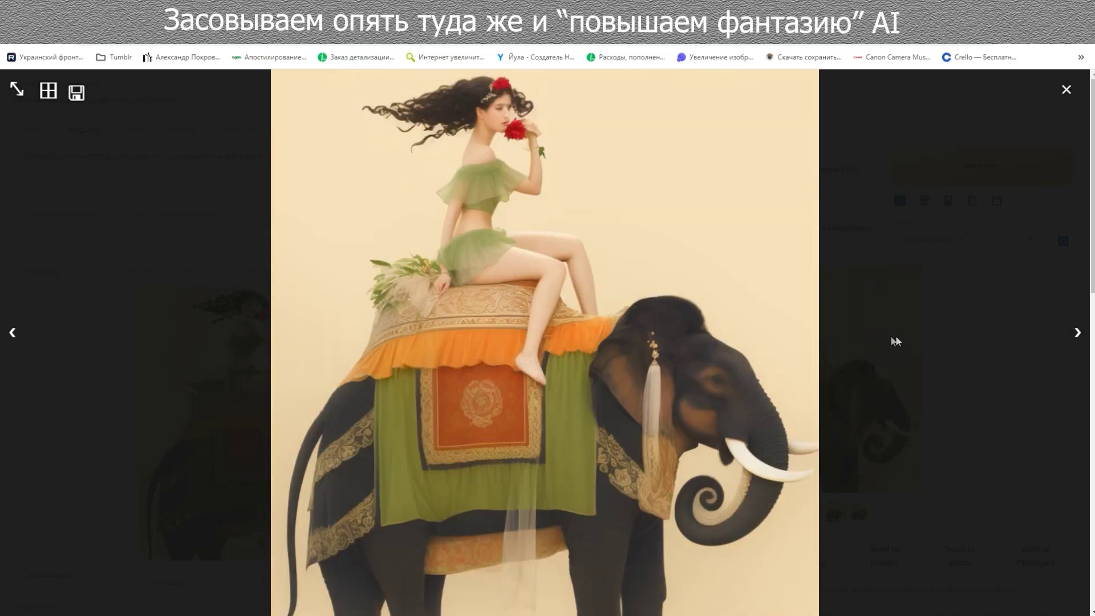
click(923, 336)
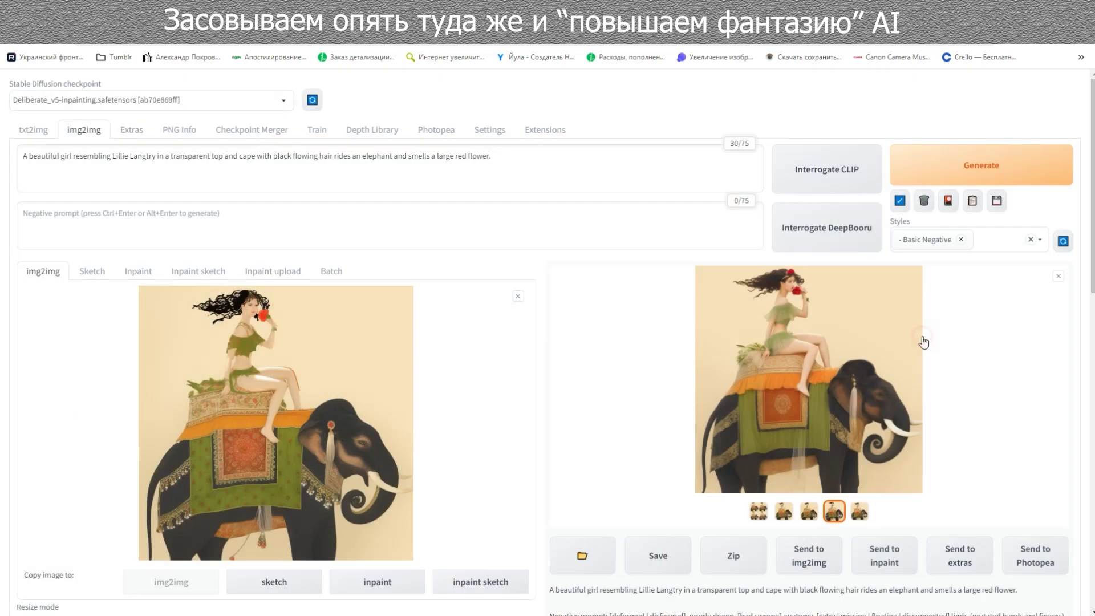
- Load the selected ruffled-top variant as the img2img source and generate another batch from it
drag(832, 375, 274, 425)
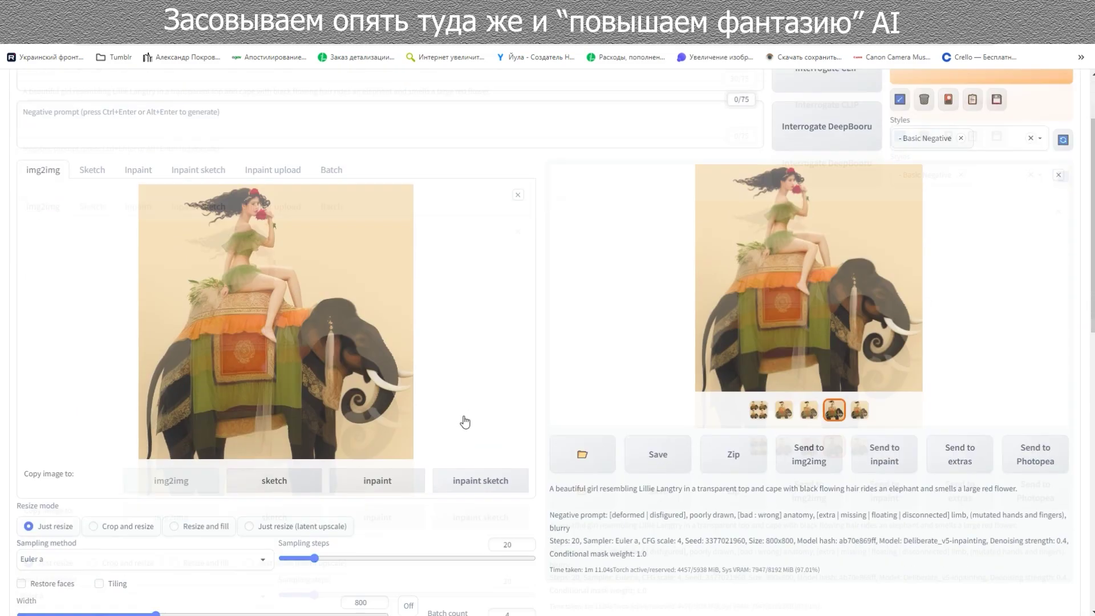
scroll(465, 422, up, 3)
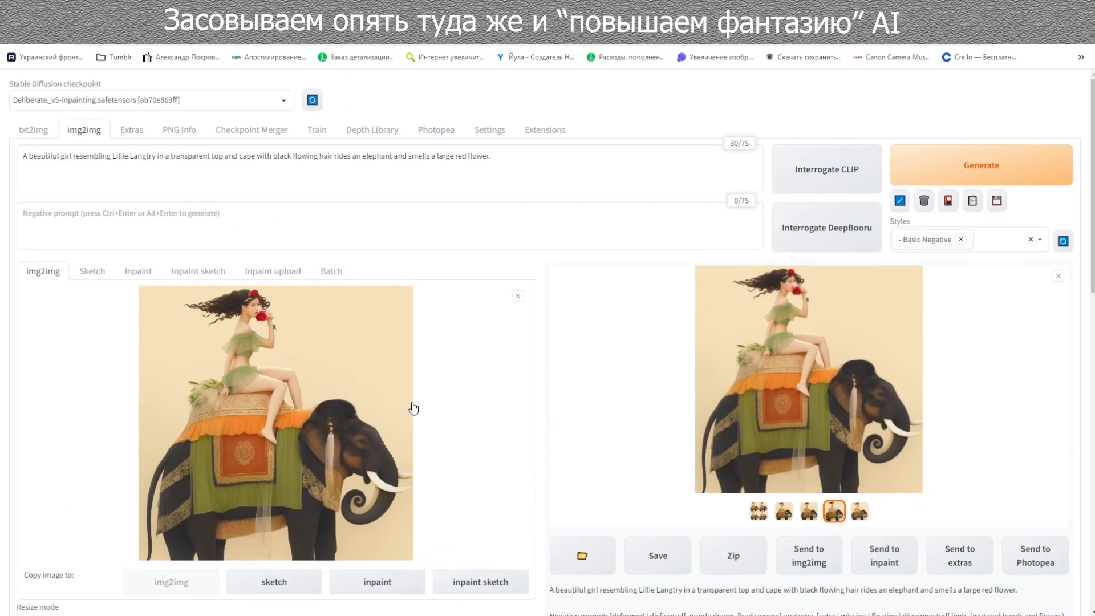
scroll(467, 386, down, 10)
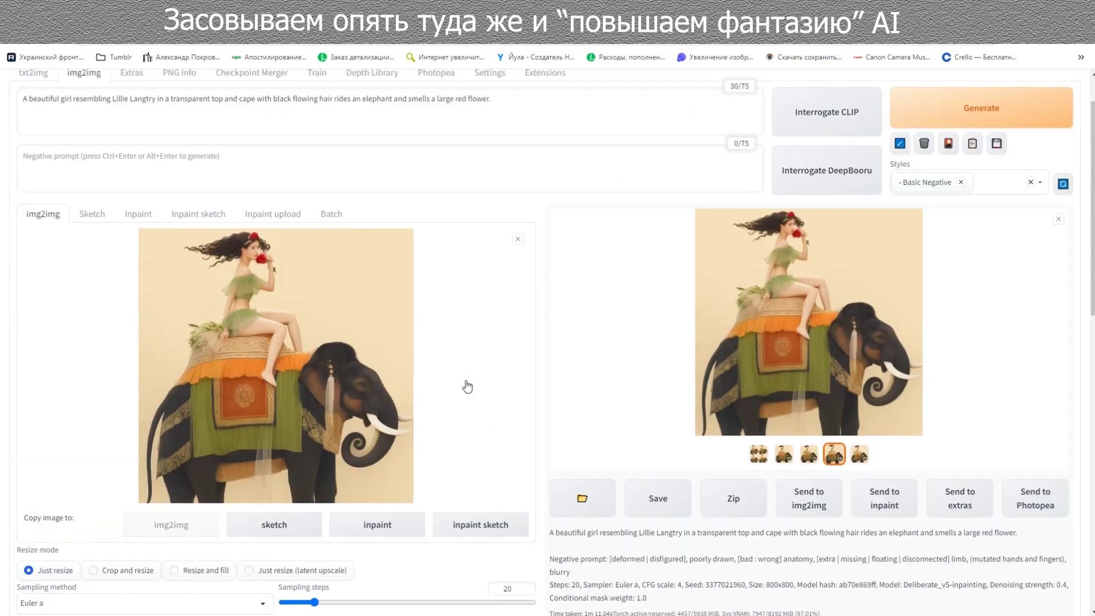
scroll(249, 394, up, 10)
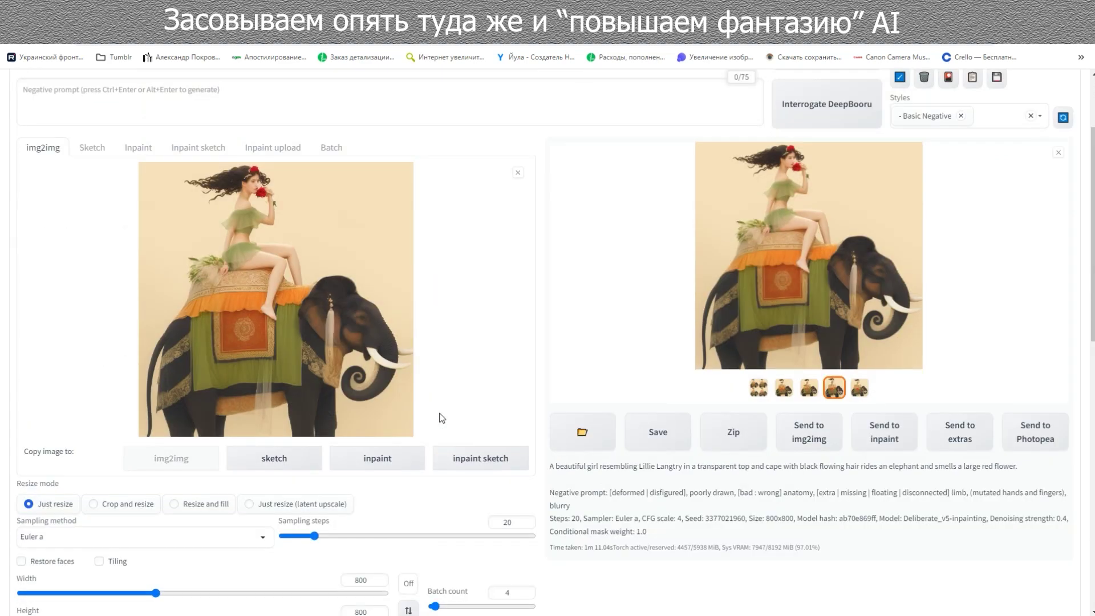
click(979, 170)
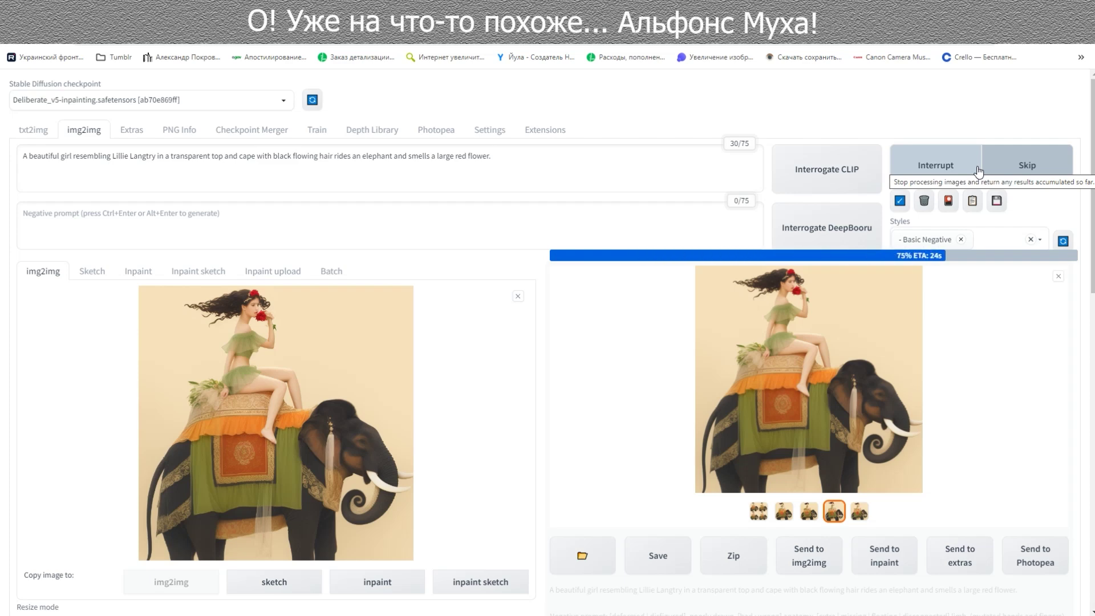
- Examine the variants generated from the ruffled-top image at full size, comparing the rider's clothing, flowers and elephant blanket
click(804, 348)
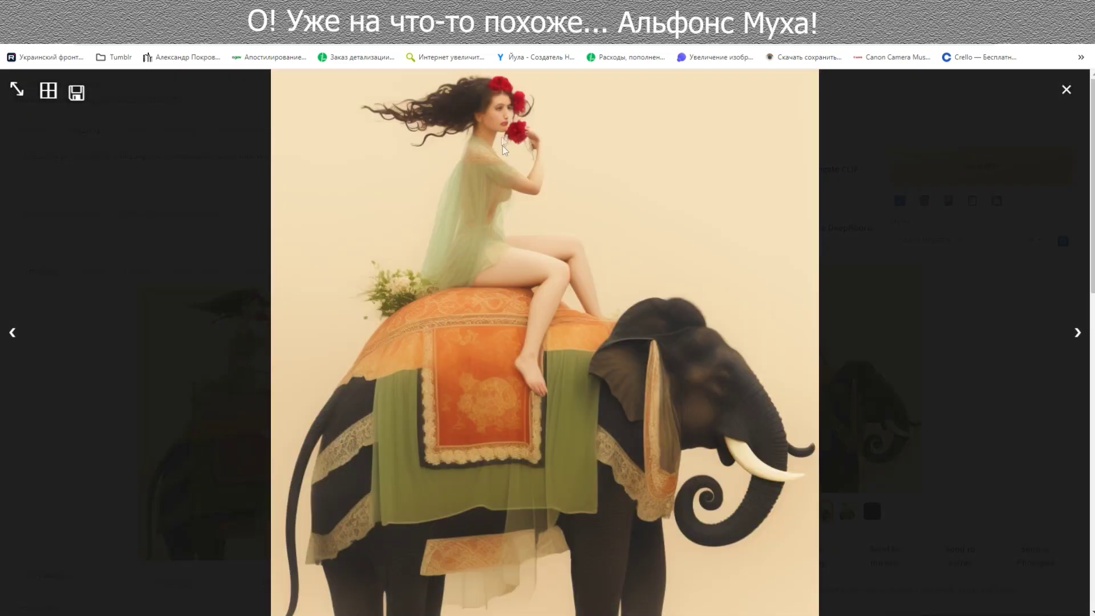
click(1078, 334)
click(1079, 333)
click(1078, 334)
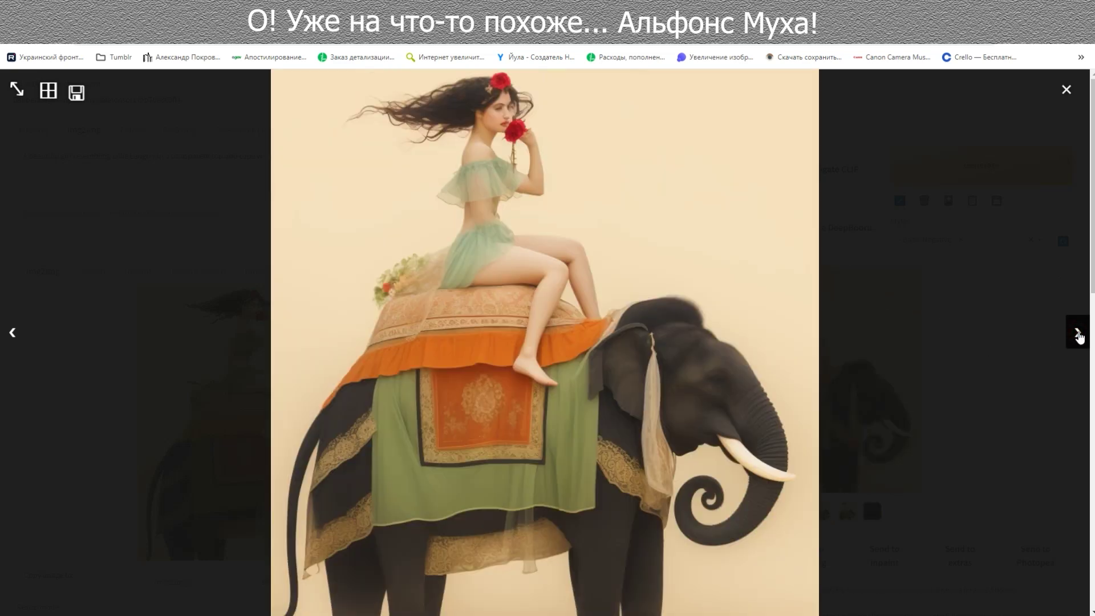
click(1079, 334)
click(1078, 334)
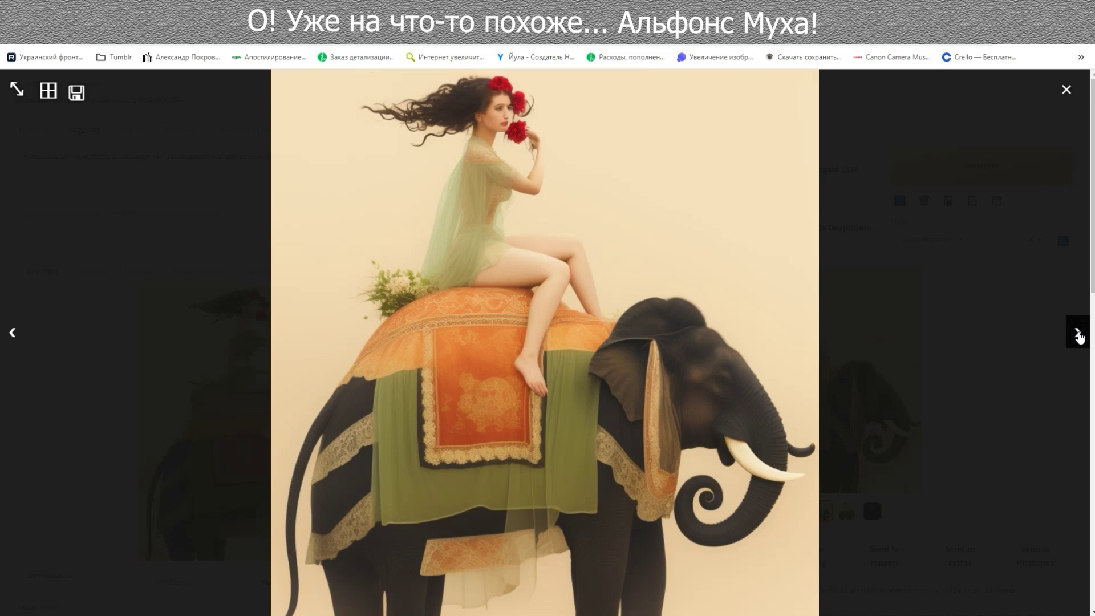
- Use the variant with the sheer green cape and several red roses as the img2img source and generate again
click(1002, 364)
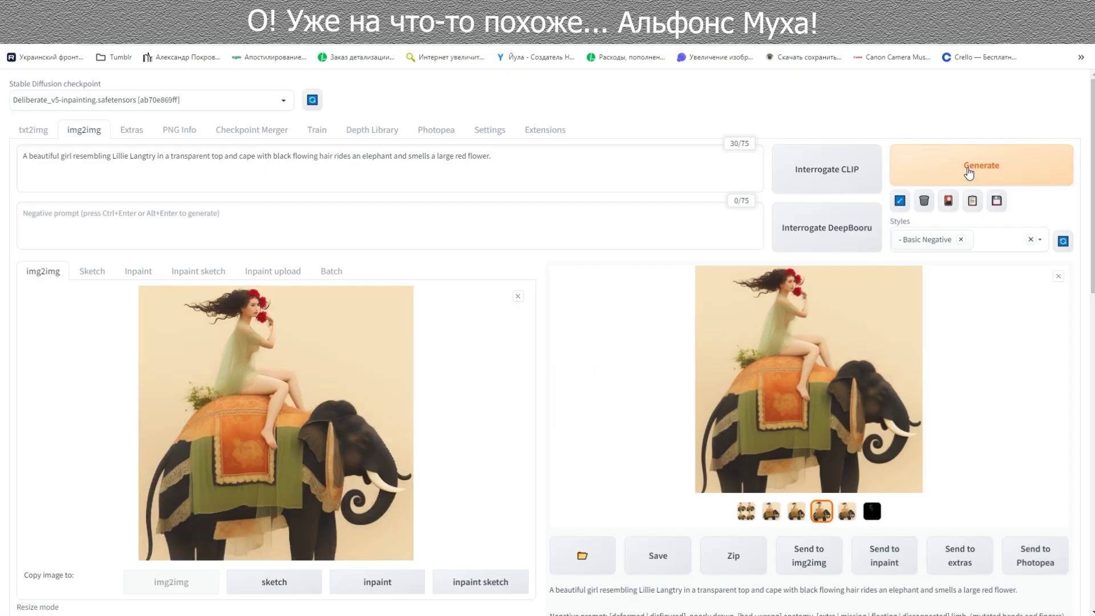
click(969, 172)
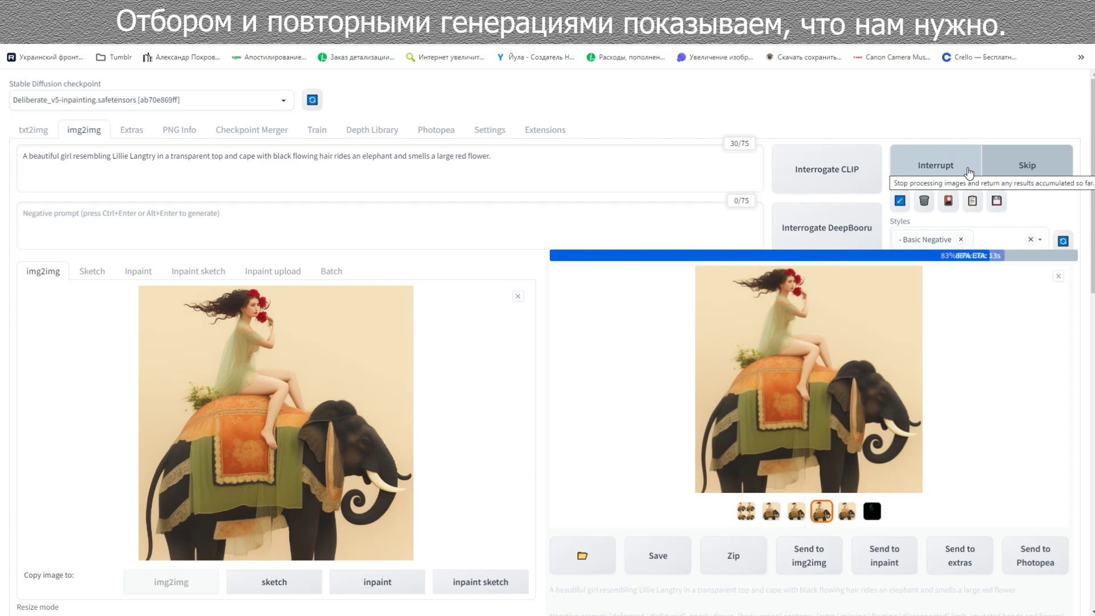
- Compare the green-cape variants at full size and select the one with the bouquet behind the rider
click(752, 305)
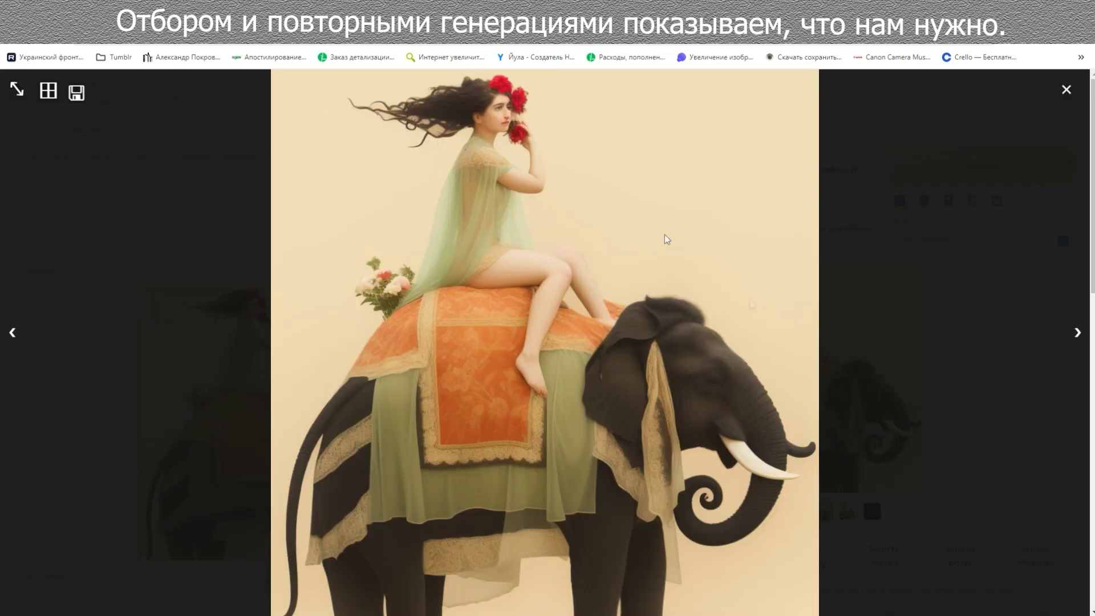
click(1076, 336)
click(1077, 336)
click(1077, 334)
click(1078, 334)
click(1078, 336)
click(1078, 335)
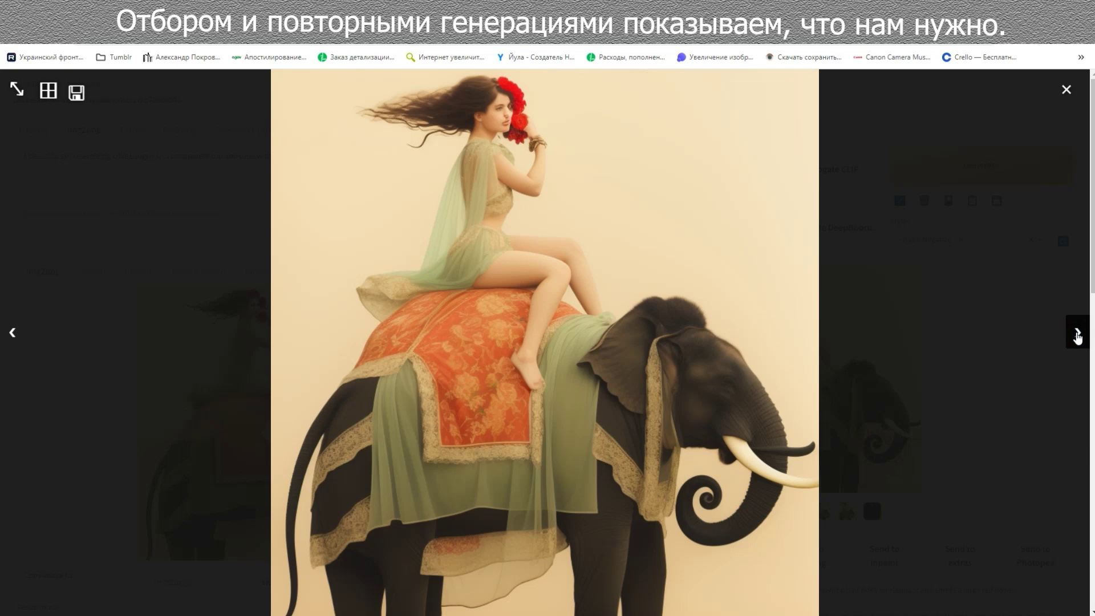
click(1078, 336)
click(1077, 335)
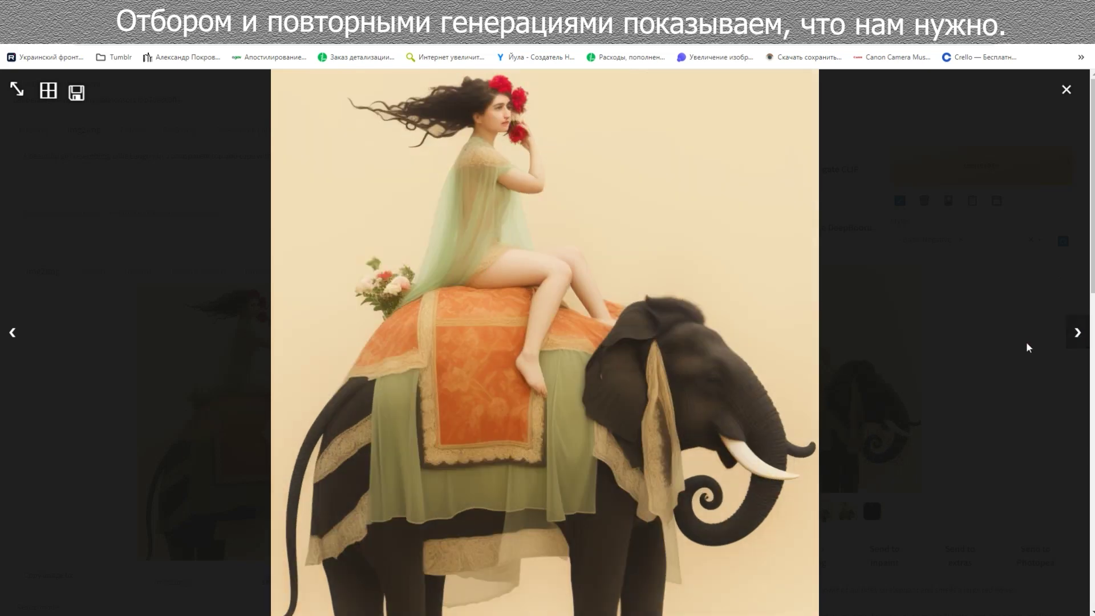
click(1026, 341)
- Add the 3d (movie) style and load the selected bouquet variant as the img2img source
click(1040, 240)
click(917, 402)
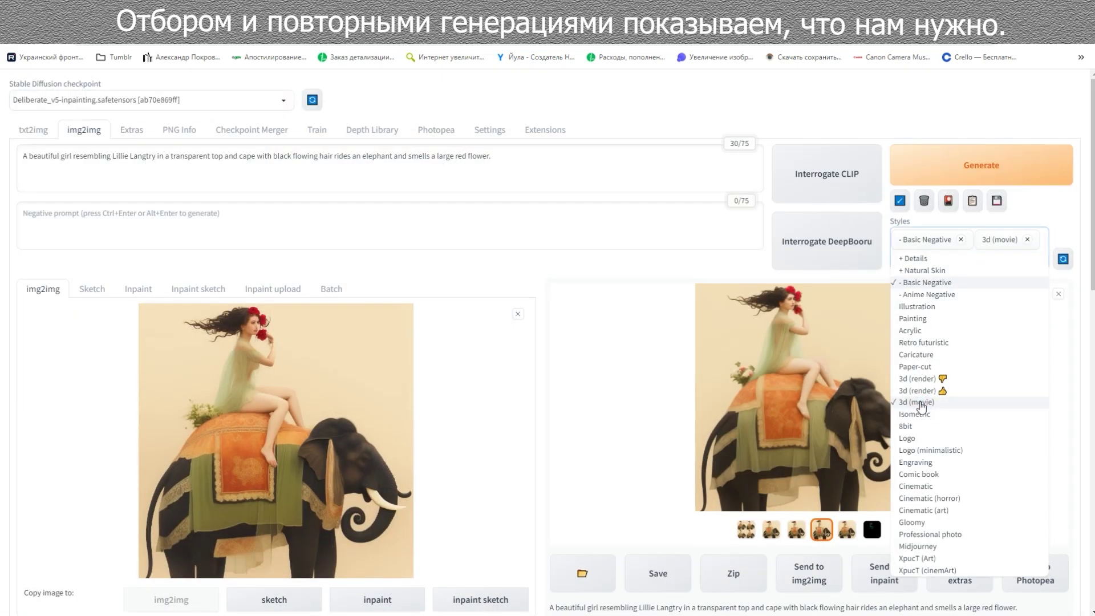
click(632, 269)
drag(807, 354, 346, 383)
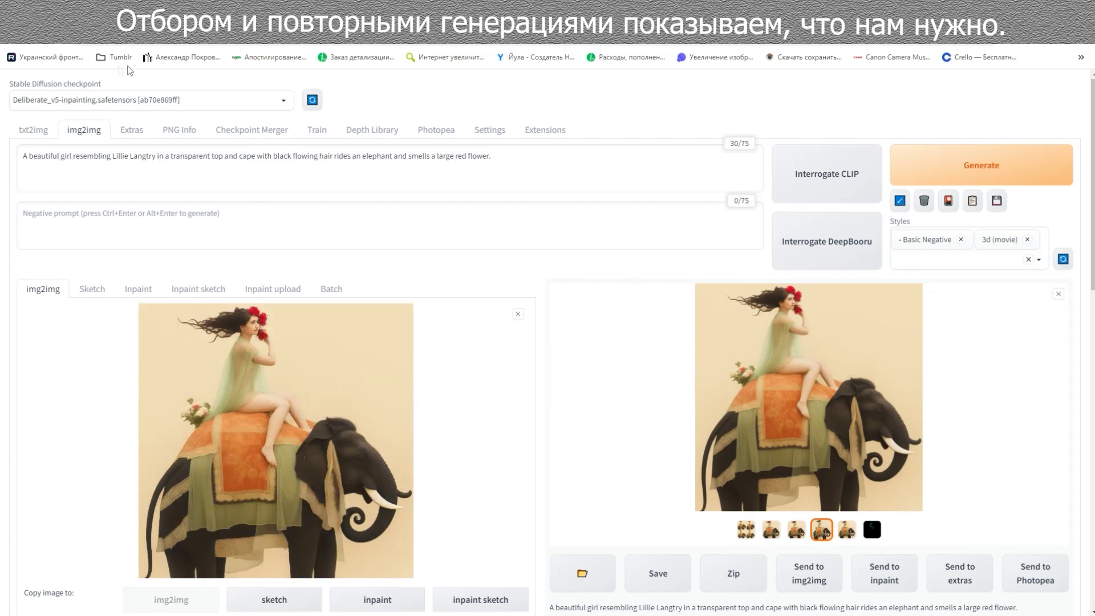
- In Google Translate, extend the Russian description with ", узоры на ткани, позолота, много золотых украшений в индийскомм стиле, Стиль Альфонс Муха"
click(173, 10)
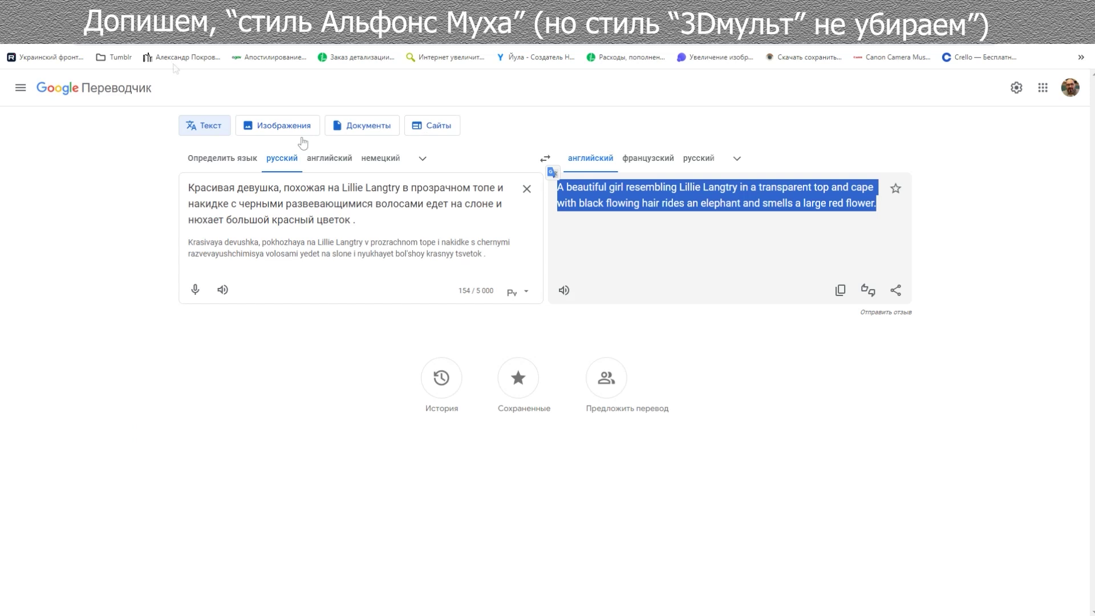
click(356, 221)
text(, узоры на ткани)
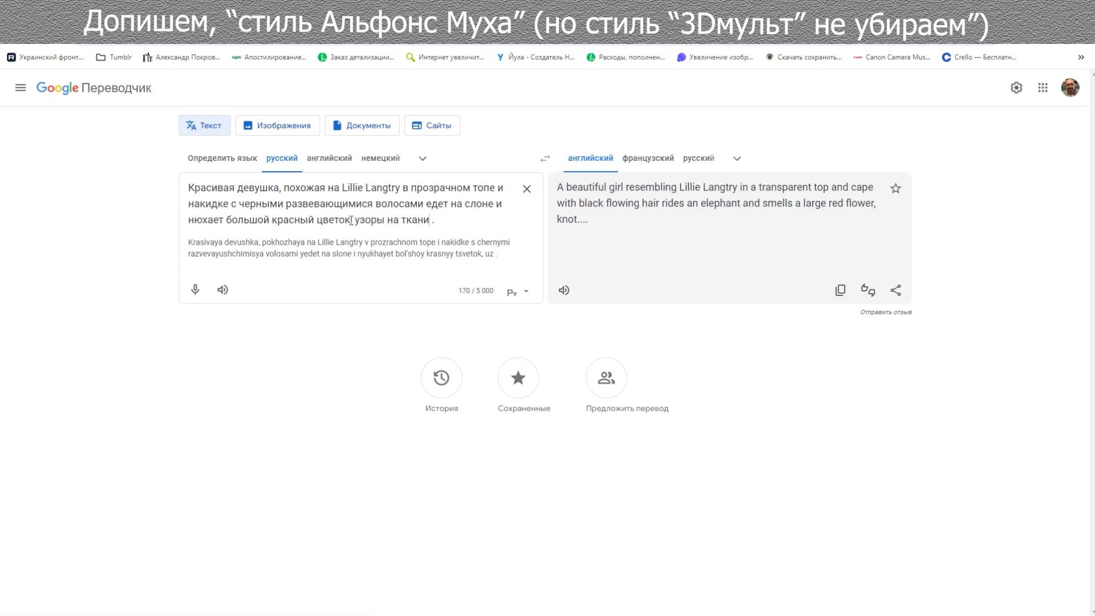
text(, позолота, )
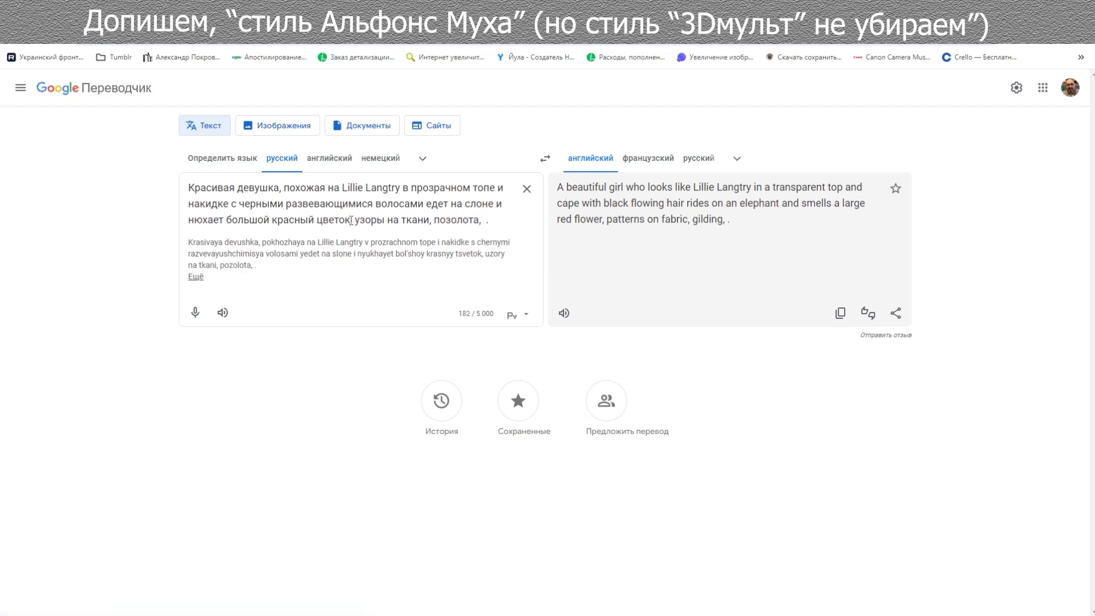
text(много золотых украшений )
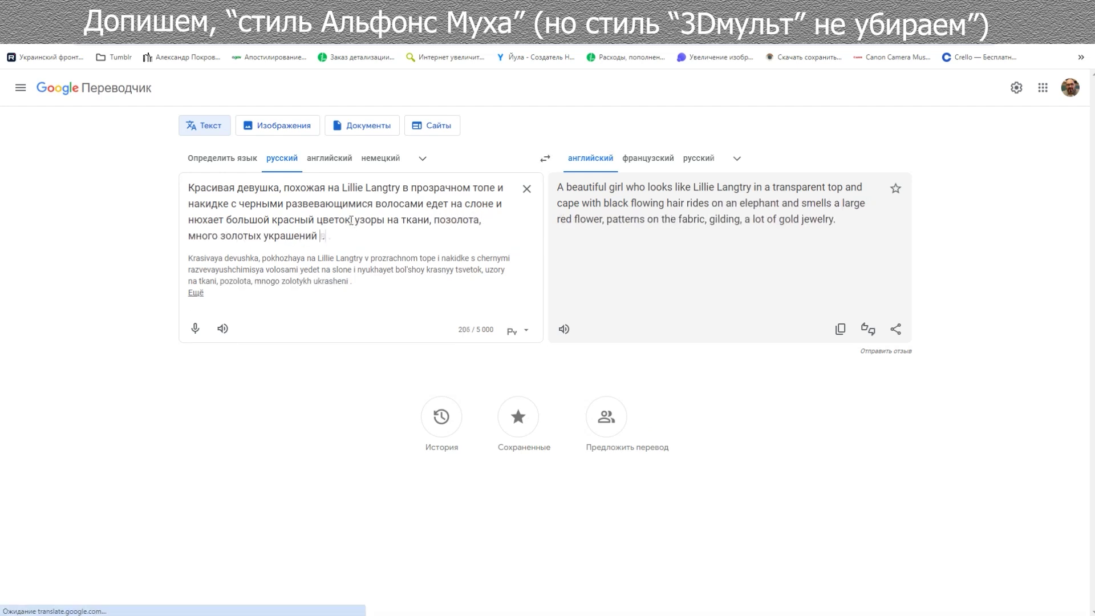
text(в индийскомм стиле)
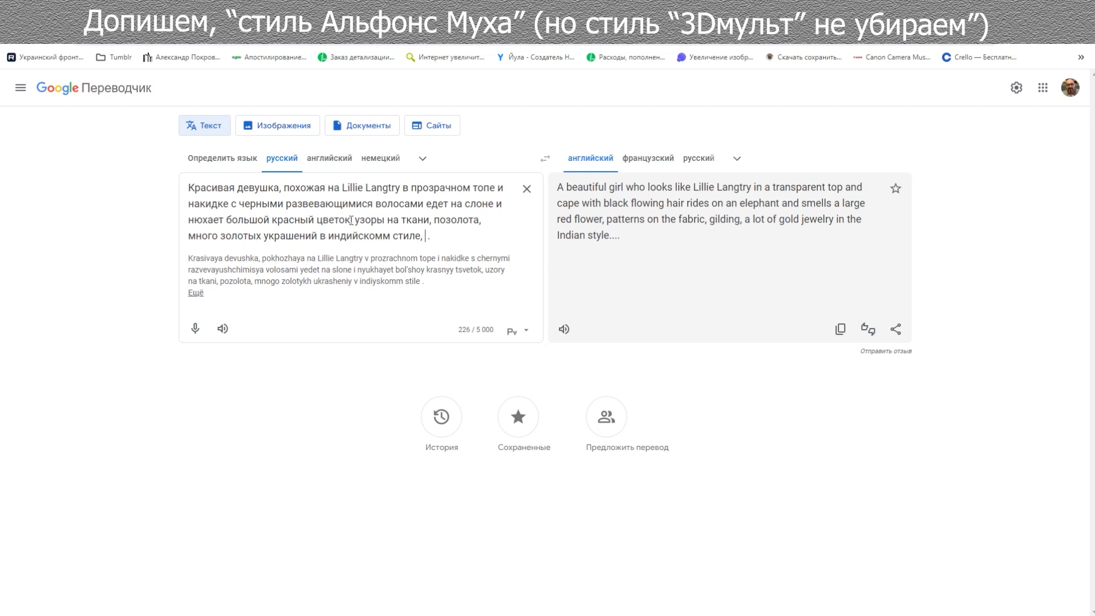
text(, Стиль Альфонс Ьуха)
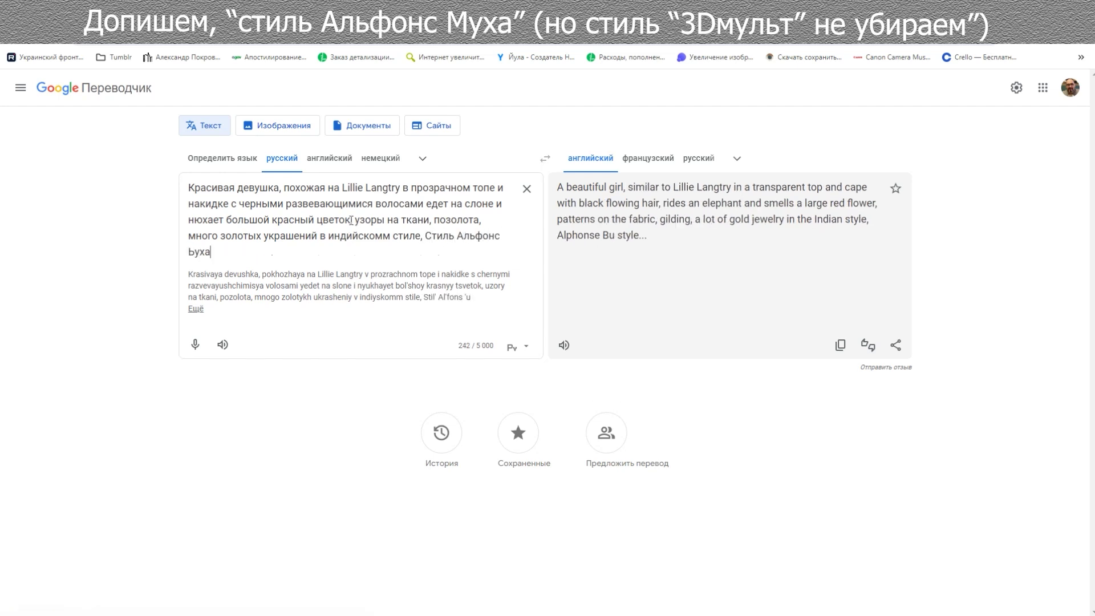
key(BackSpace)
text(М)
- Replace the Stable Diffusion prompt with the new English translation and generate the images
drag(661, 235, 557, 181)
key(ctrl+c)
key(ctrl+Tab)
key(ctrl+a)
key(ctrl+v)
click(952, 166)
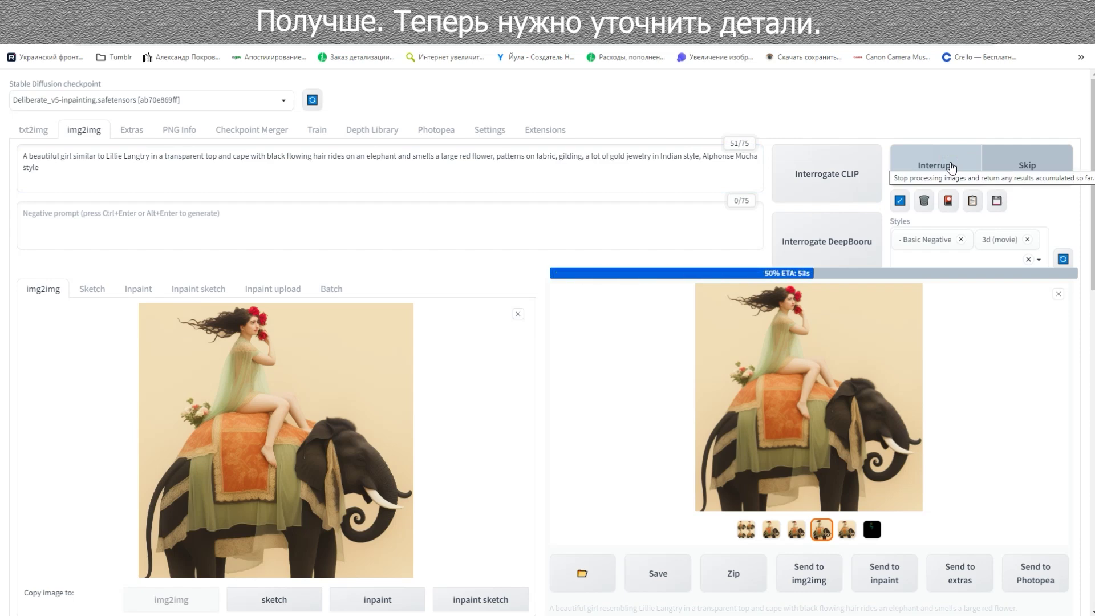
- Compare the variants at full size, select the one with the pink bouquet and orange patterned blanket, and generate new images from it
click(765, 371)
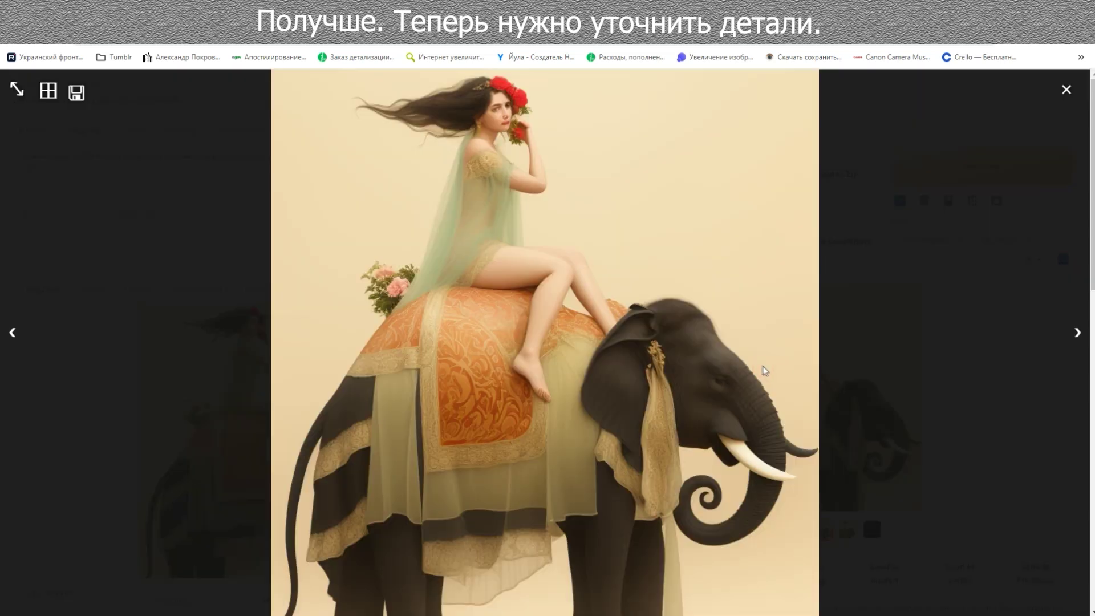
click(1077, 334)
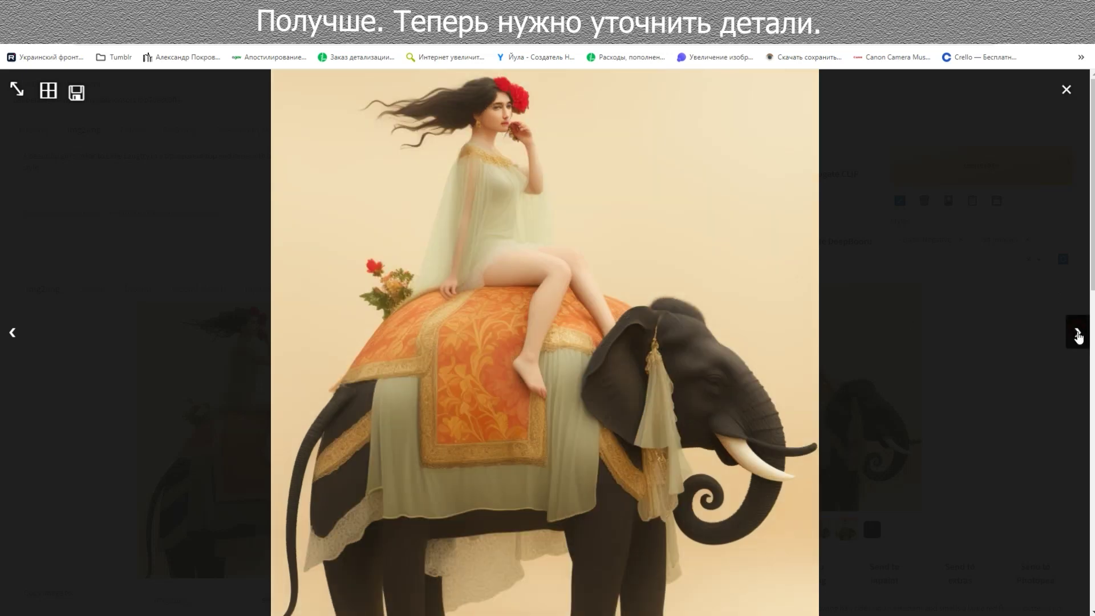
click(1078, 334)
click(1078, 334)
click(1078, 334)
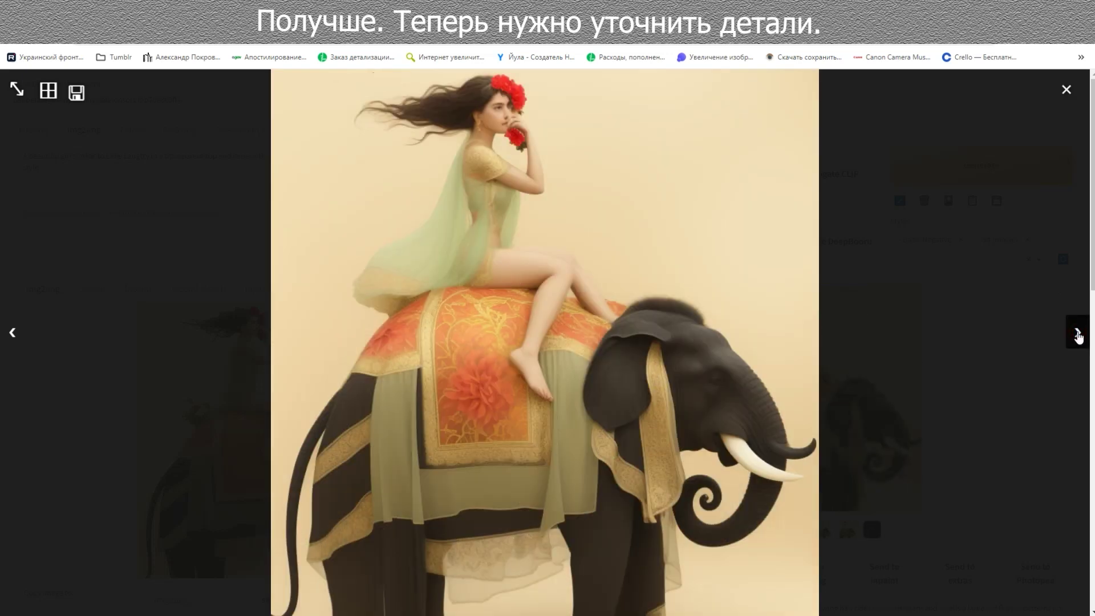
click(1078, 334)
click(1078, 334)
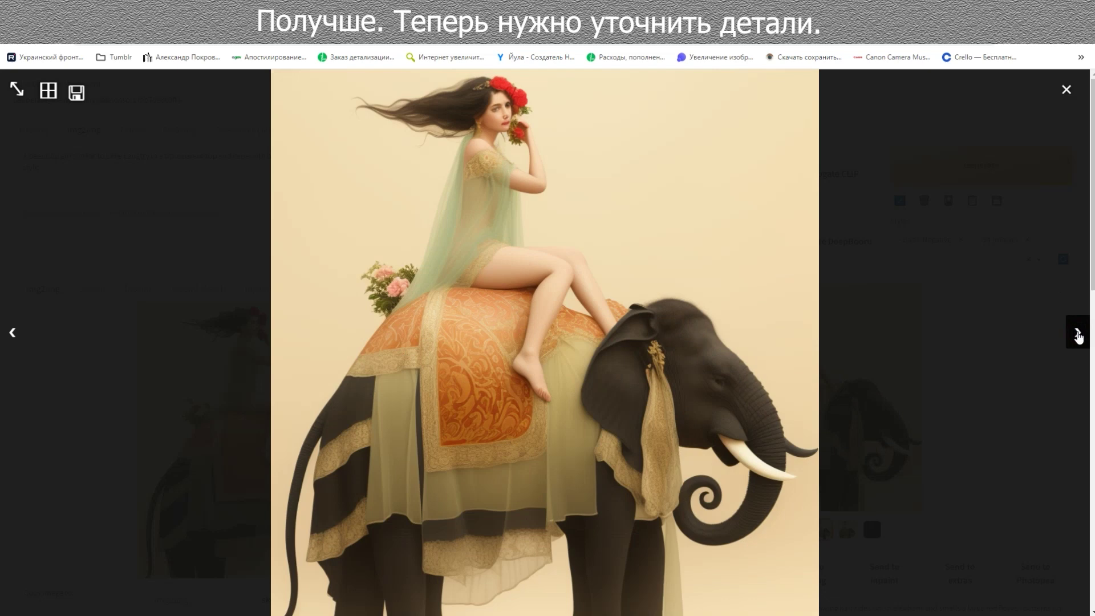
click(1078, 334)
click(1078, 335)
click(1078, 334)
click(1078, 334)
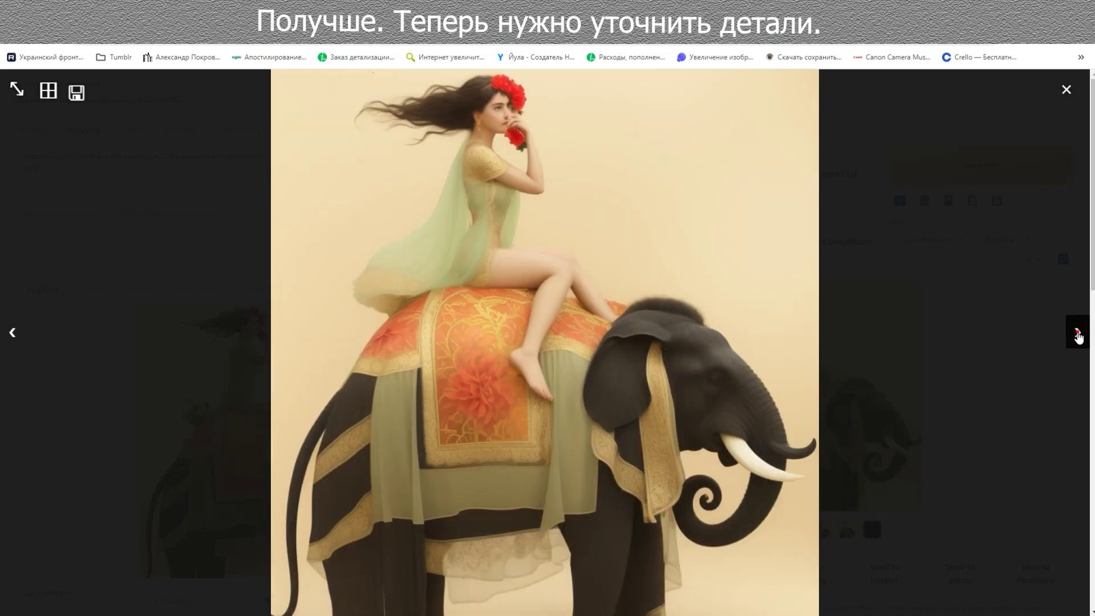
click(1078, 335)
click(1078, 334)
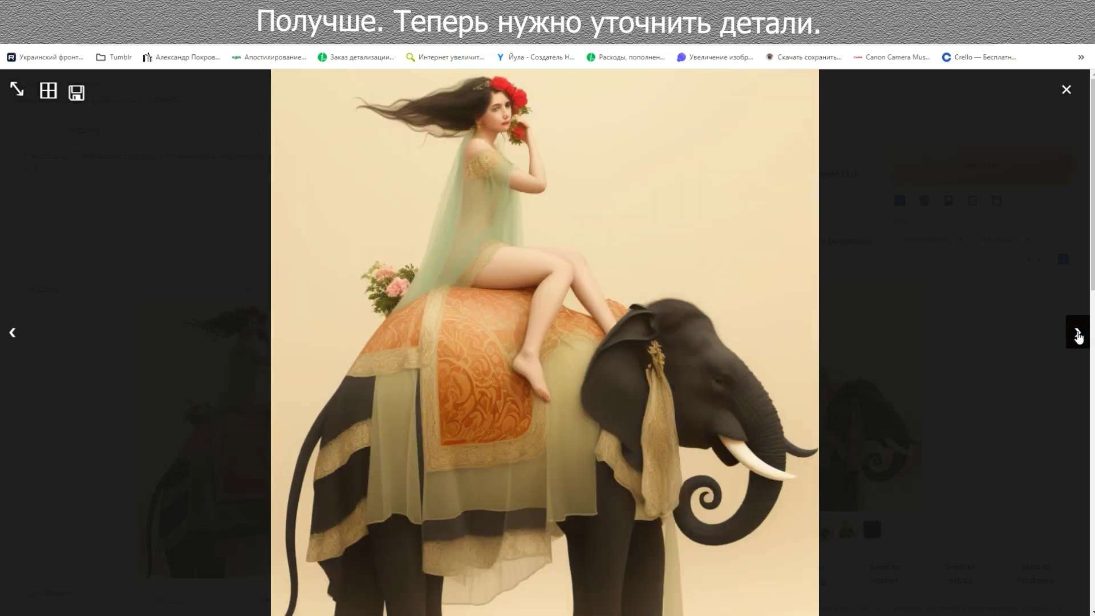
click(988, 410)
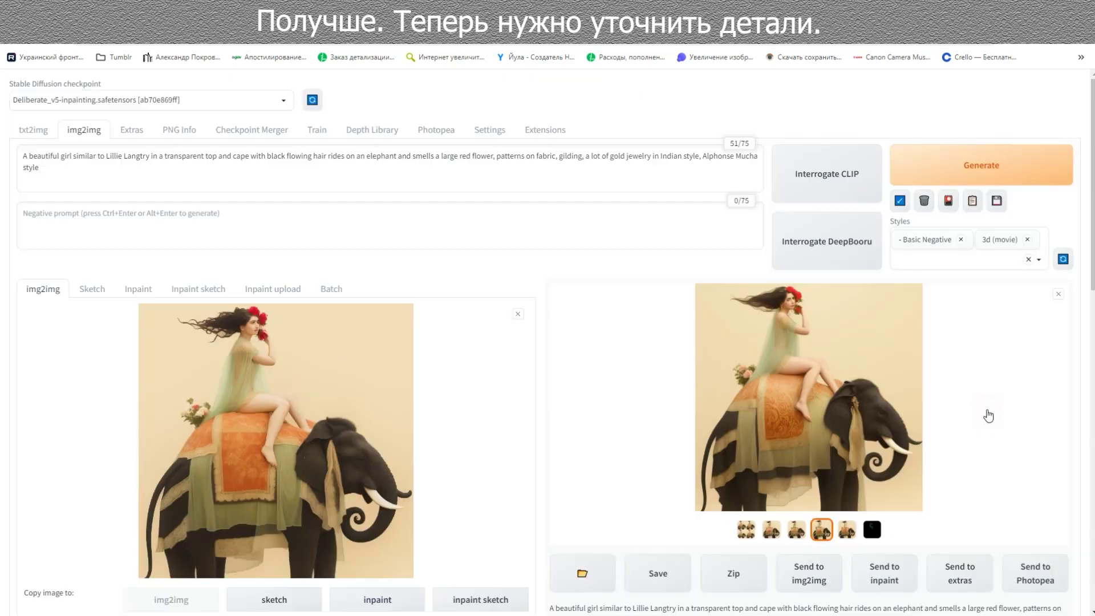
click(961, 171)
- Search Google Images for "Alphonse Mucha", copied from the prompt, and view several of the artist's paintings
drag(703, 155, 757, 156)
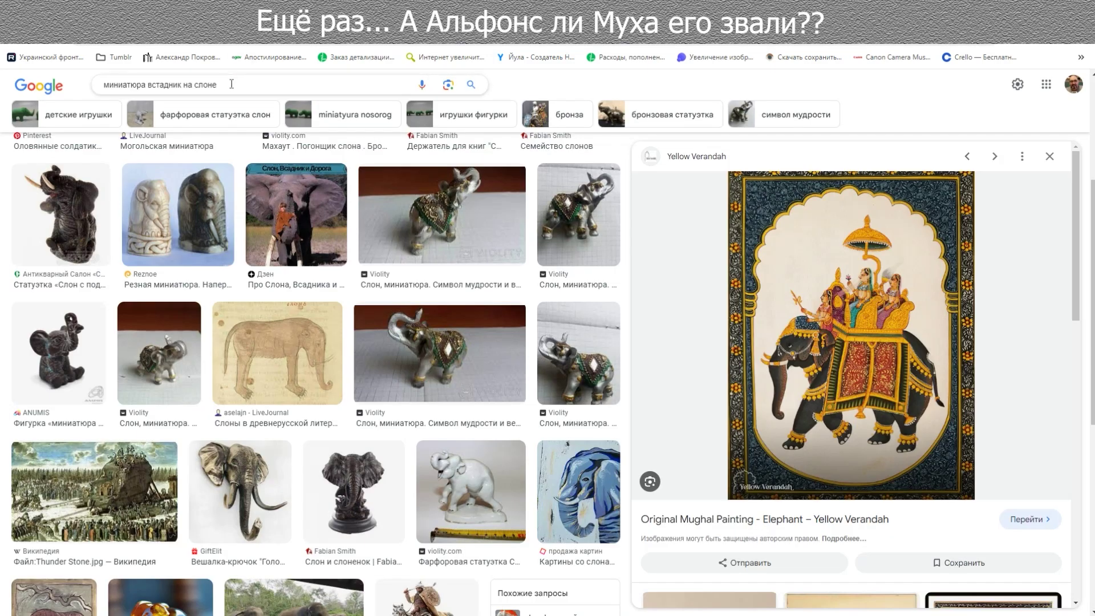
triple_click(232, 84)
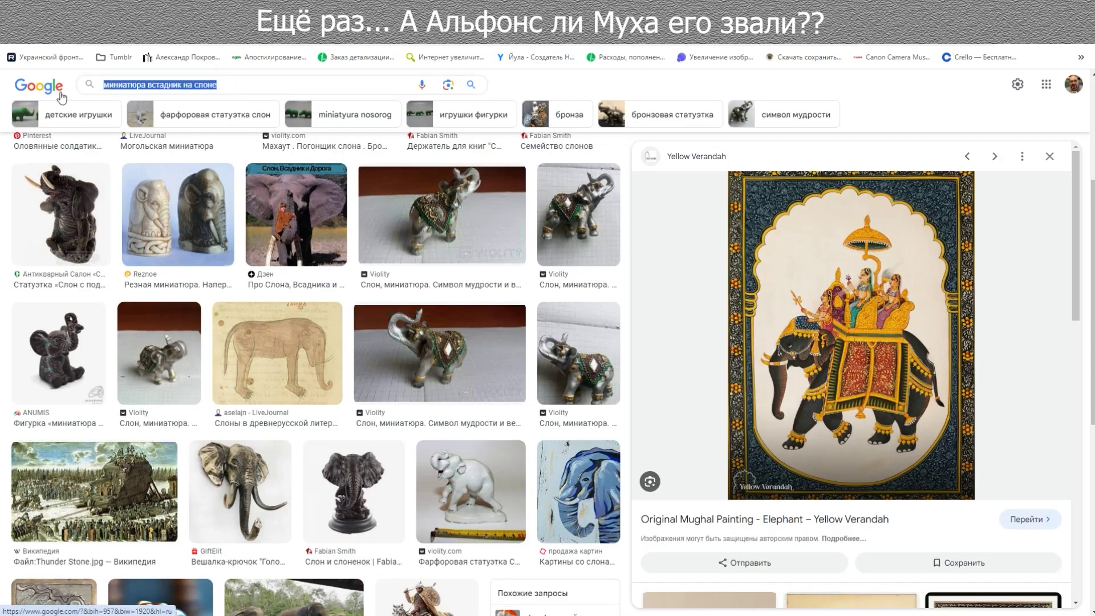
key(ctrl+v)
key(Return)
click(279, 268)
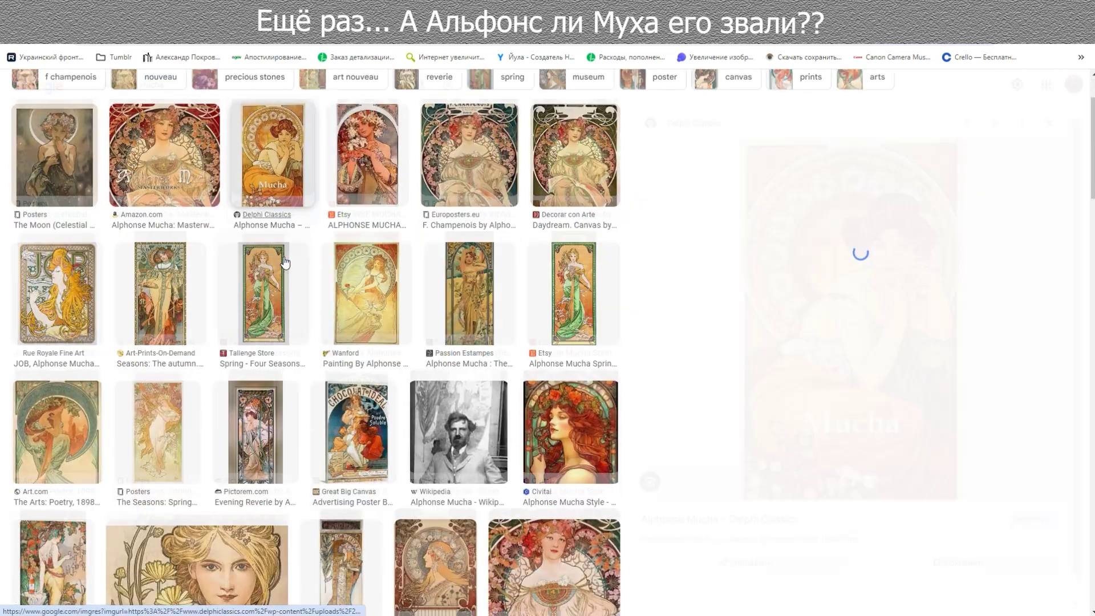
click(573, 154)
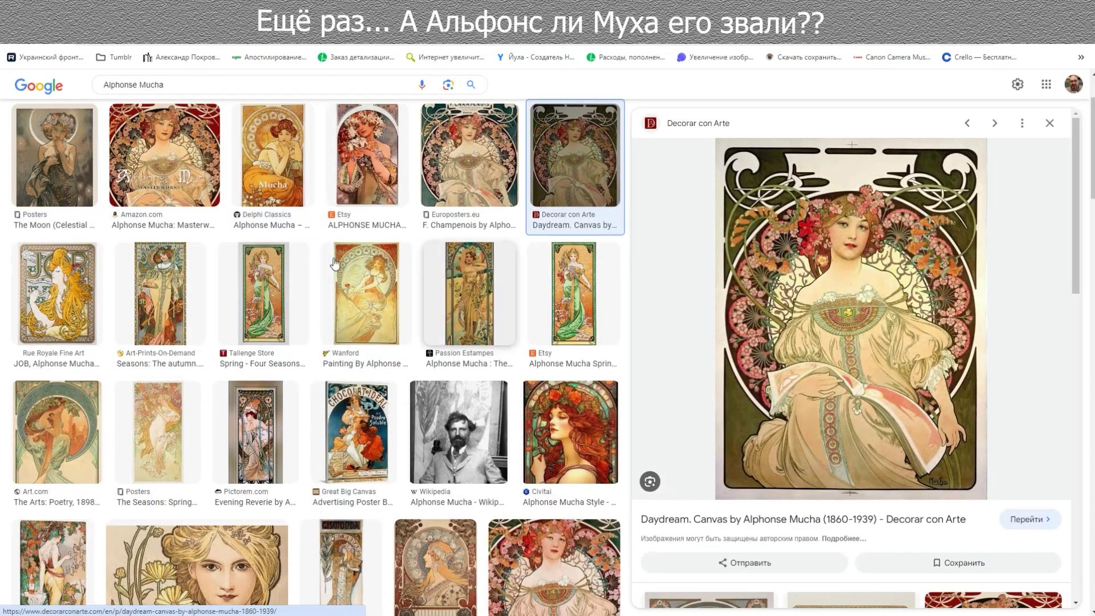
click(166, 293)
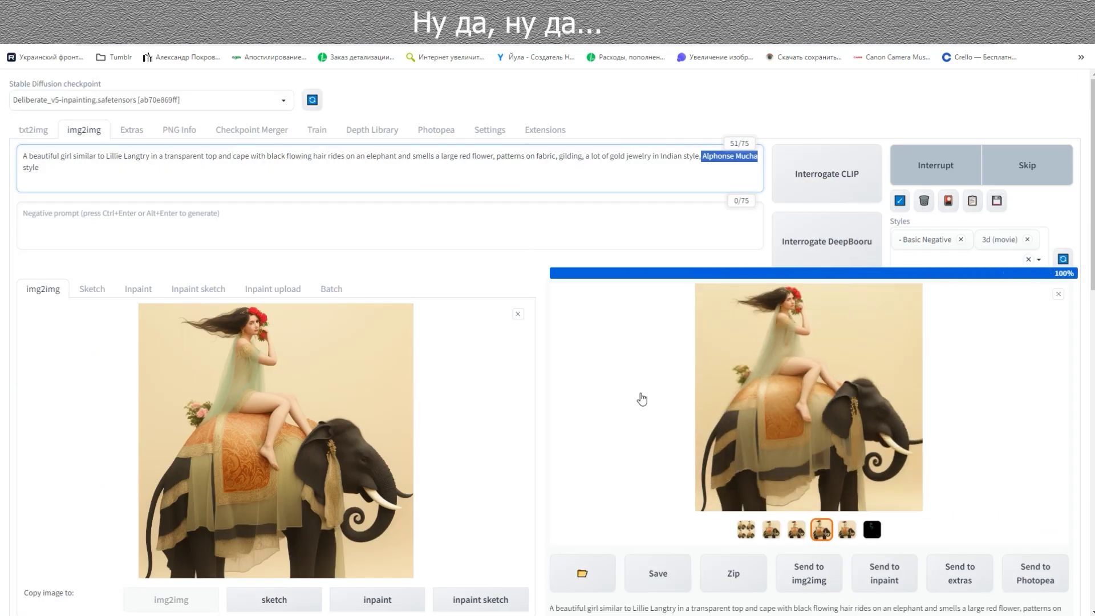
- Compare the new variants at full size and select the one with the lace-trimmed orange blanket and plant basket behind the rider
click(755, 405)
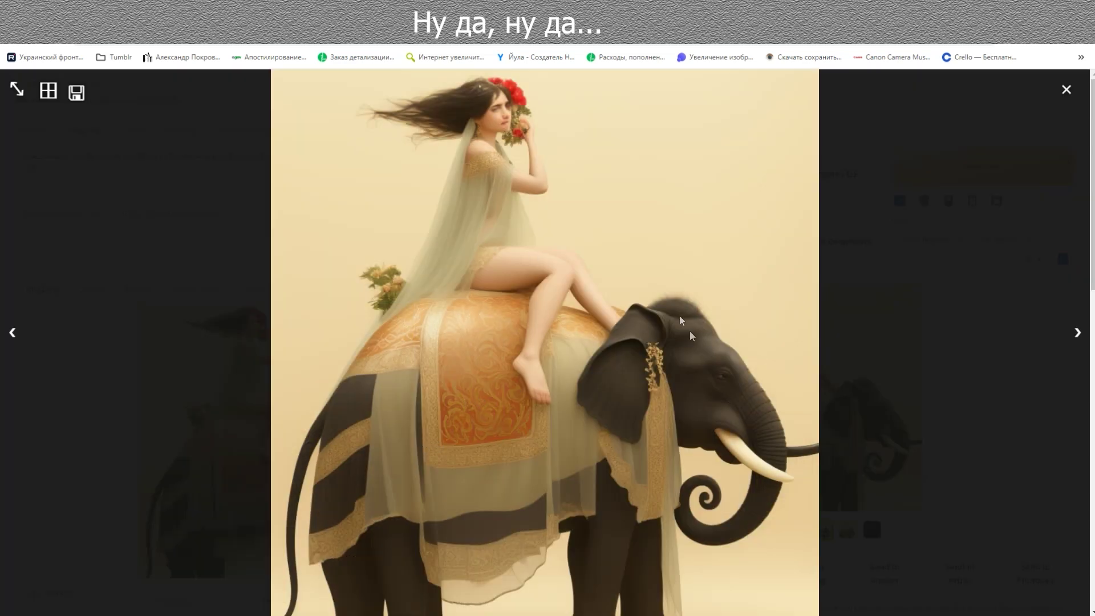
click(1077, 333)
click(1077, 333)
click(1077, 334)
click(1076, 335)
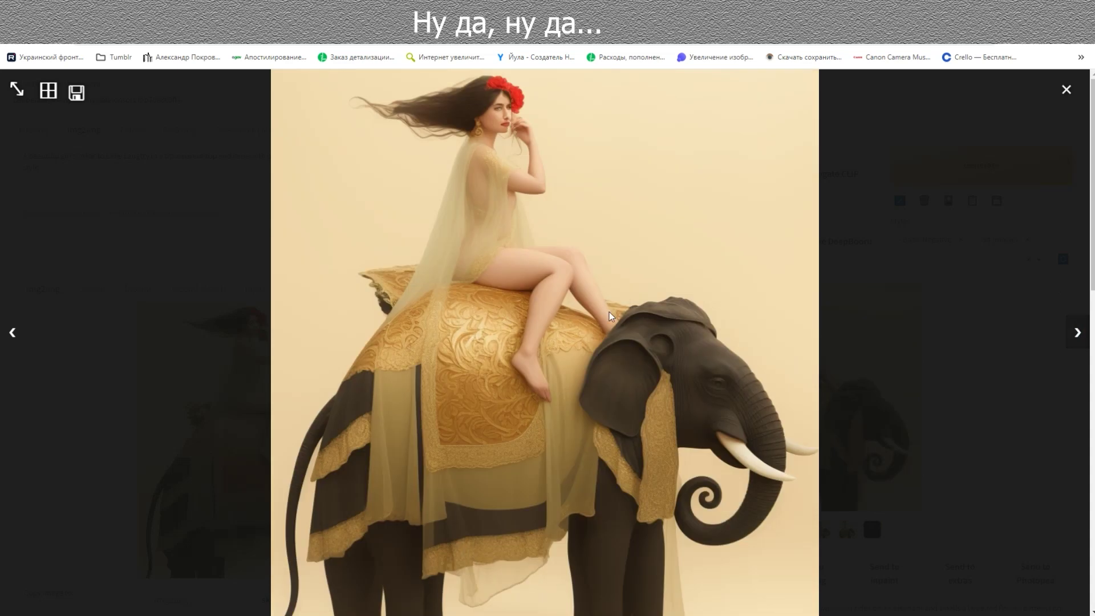
click(1072, 336)
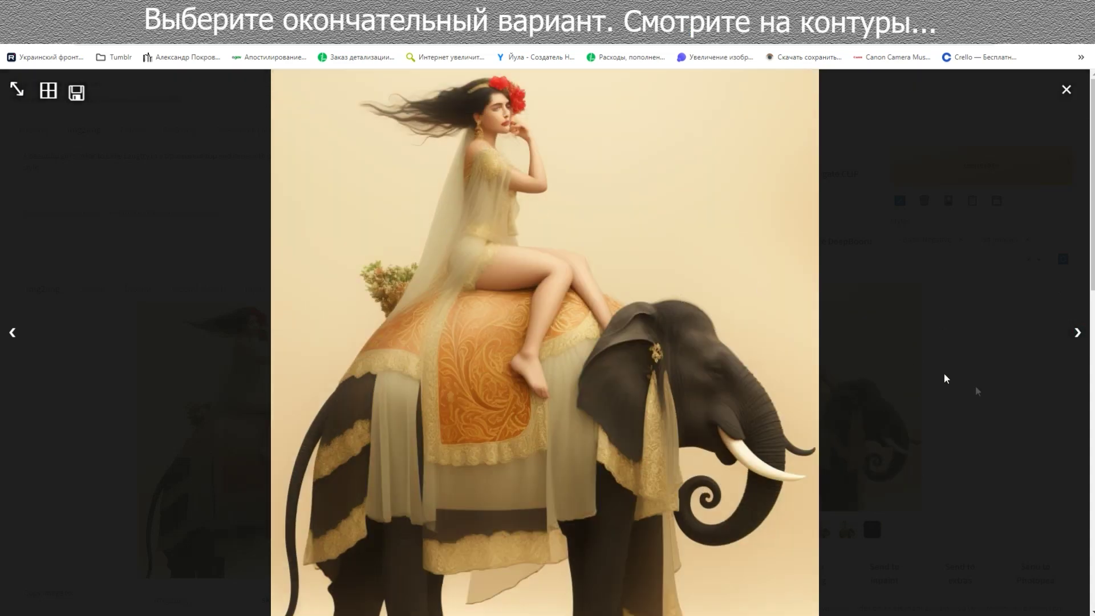
click(1076, 338)
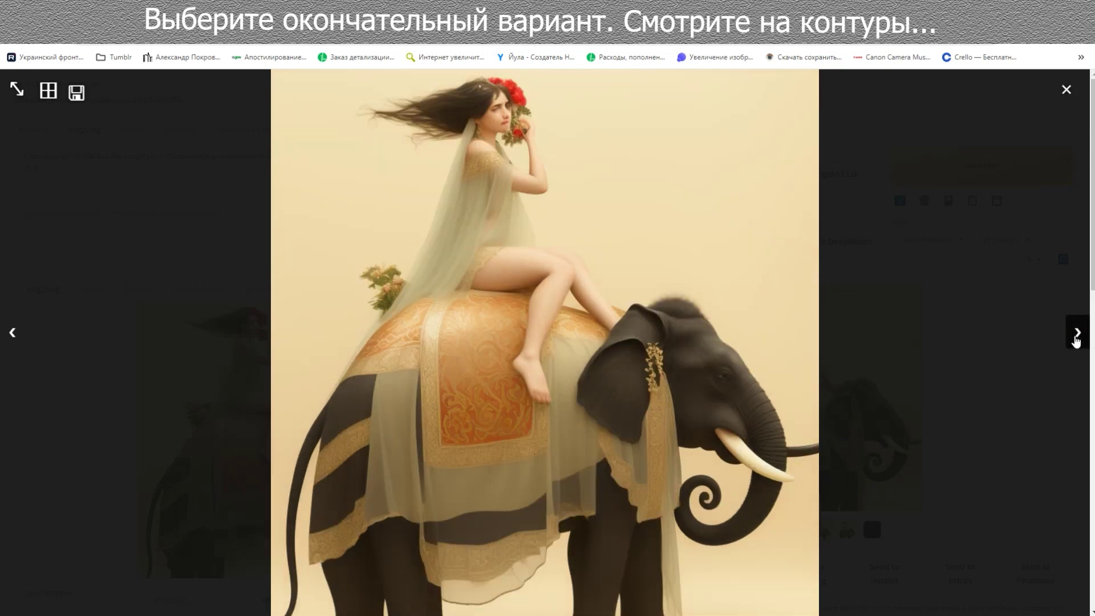
click(1075, 337)
click(1076, 337)
click(1076, 337)
click(1075, 337)
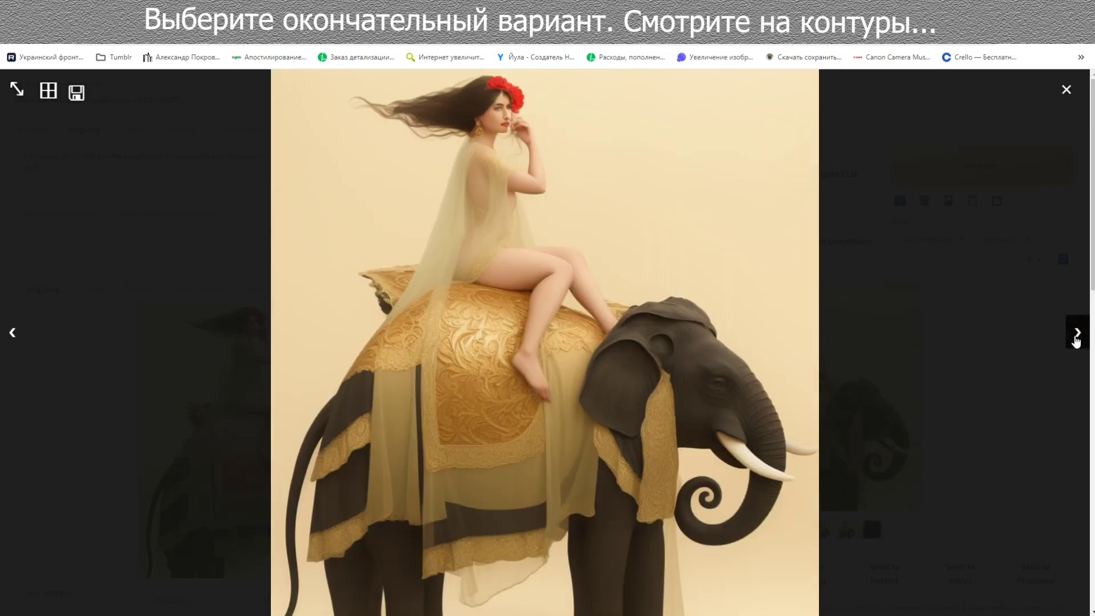
click(1077, 337)
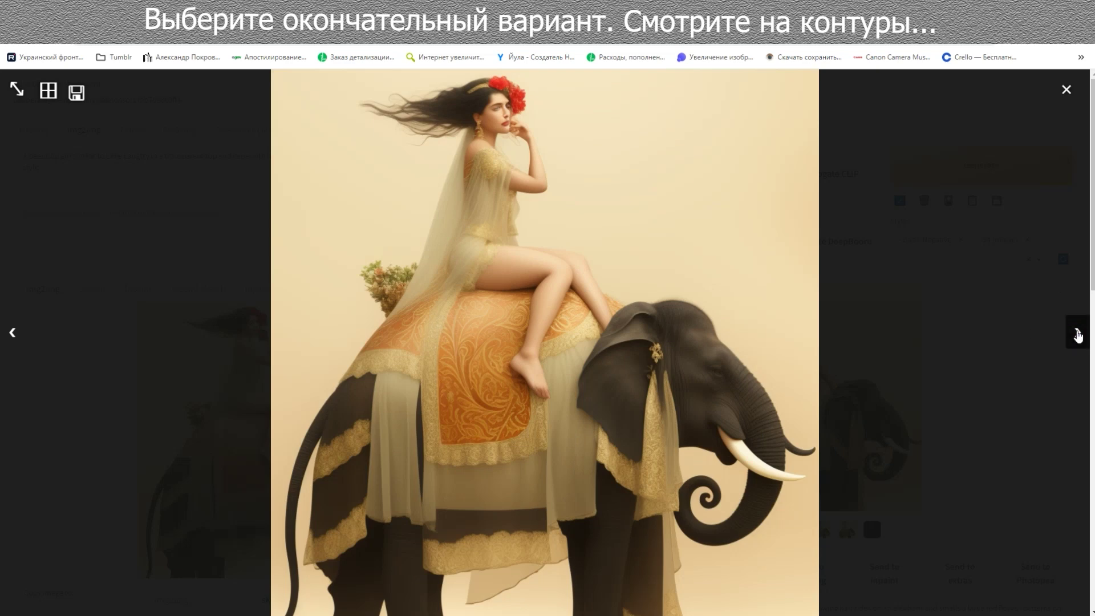
click(1078, 336)
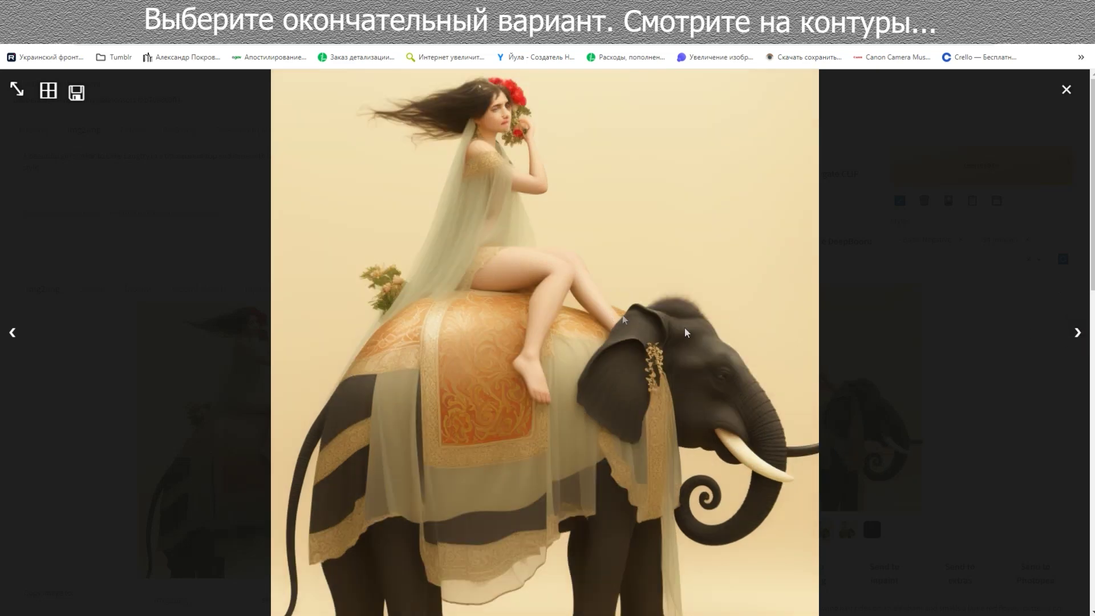
click(12, 334)
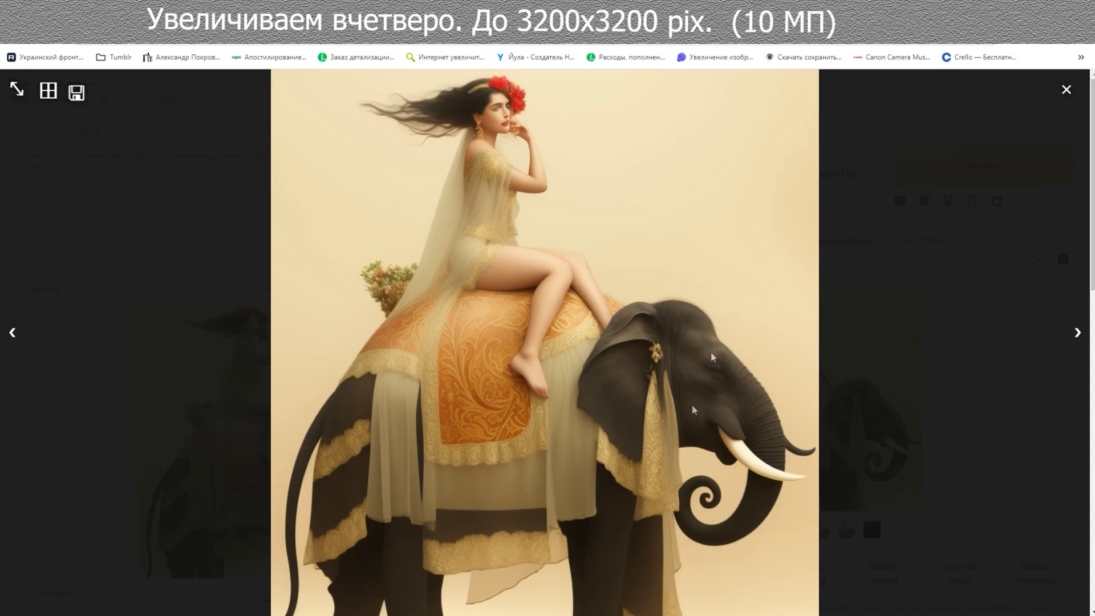
click(934, 346)
- Load the selected variant as the img2img source and set batch count 1, CFG scale 3 and denoising strength 0.3
drag(824, 379, 482, 384)
scroll(482, 384, down, 9)
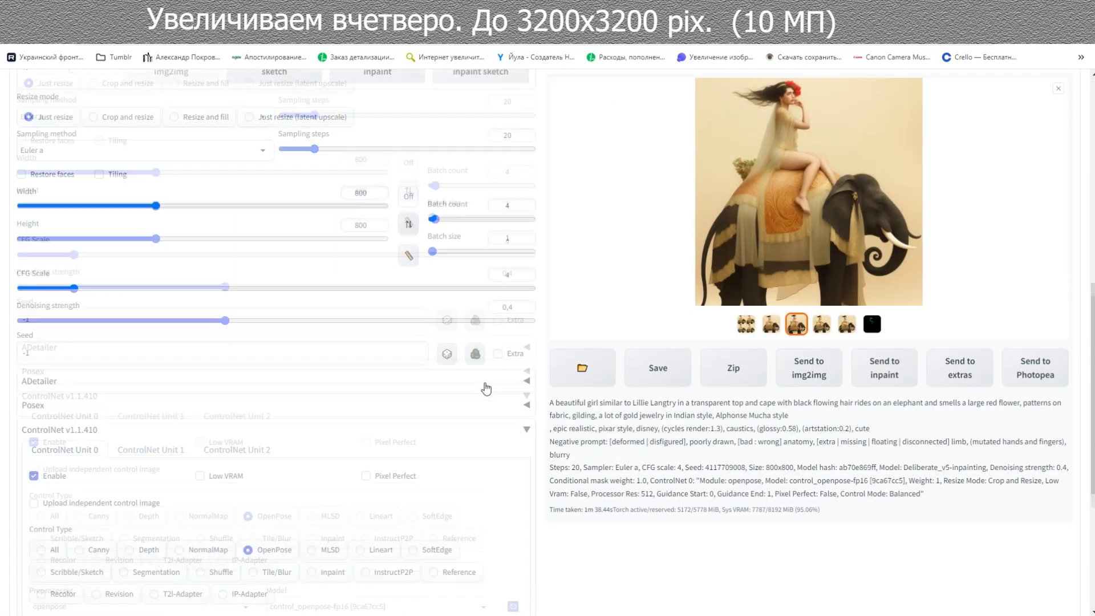
drag(510, 288, 516, 321)
text(3)
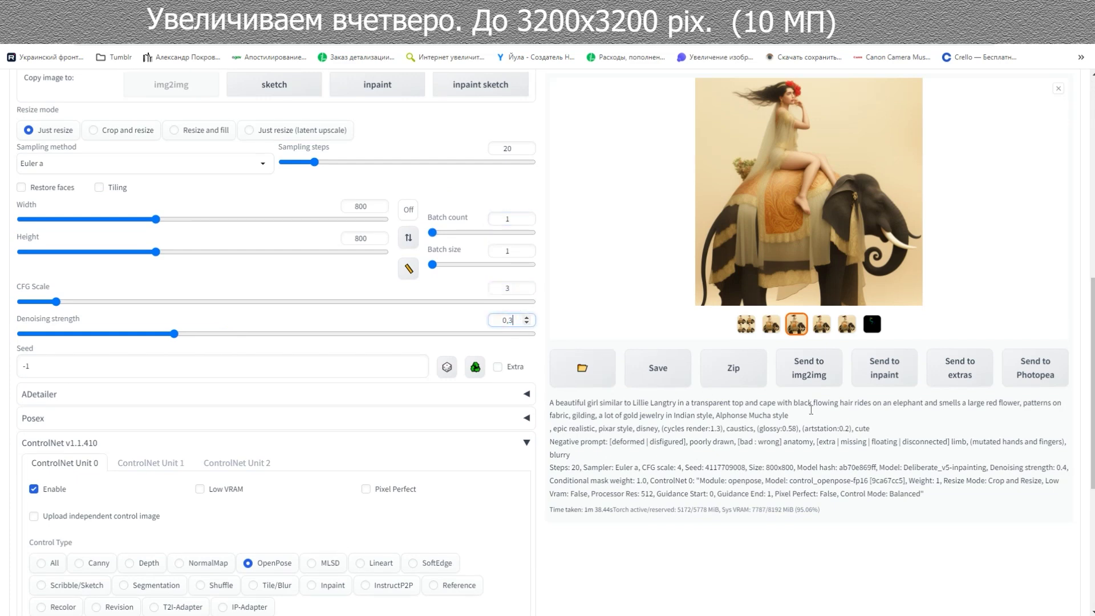
scroll(879, 376, up, 9)
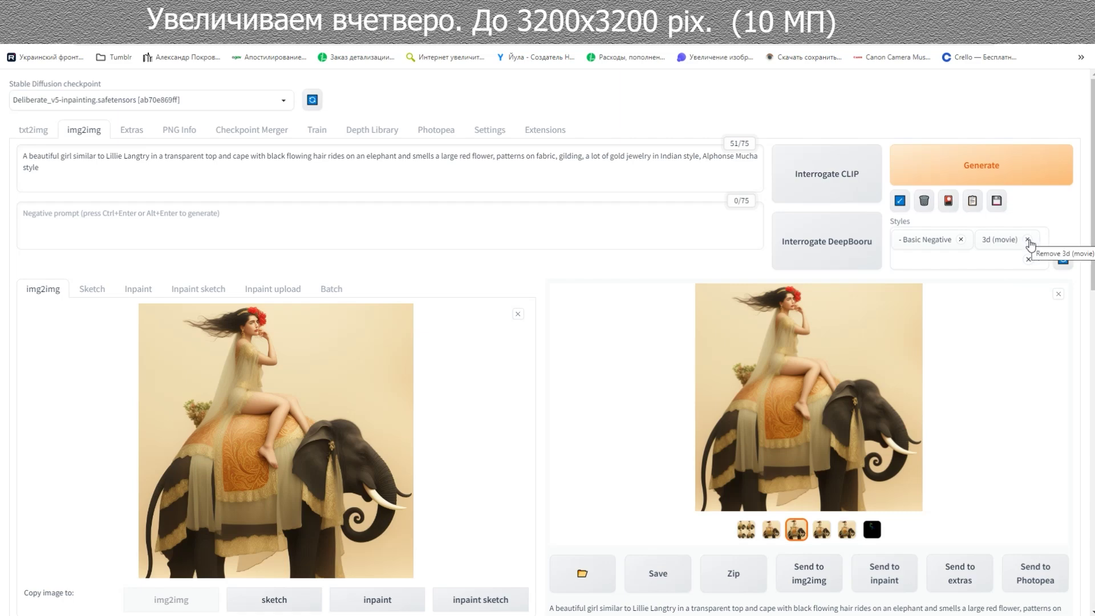
- Enable the SD upscale script with the 4x_NMKD-Siax_200k upscaler
scroll(980, 316, down, 15)
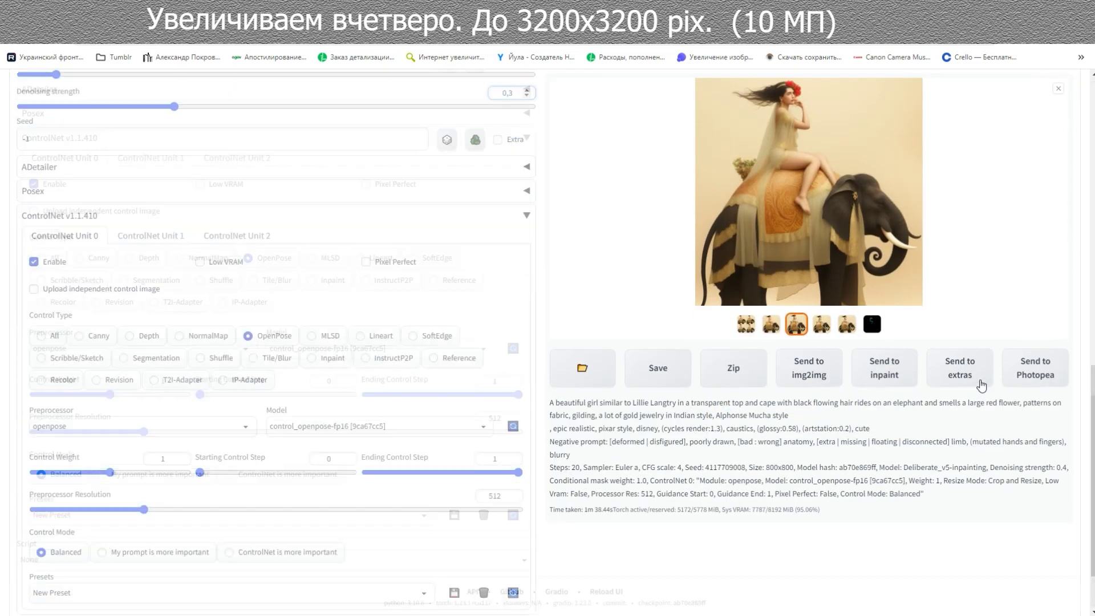
click(524, 561)
click(54, 400)
scroll(272, 545, down, 2)
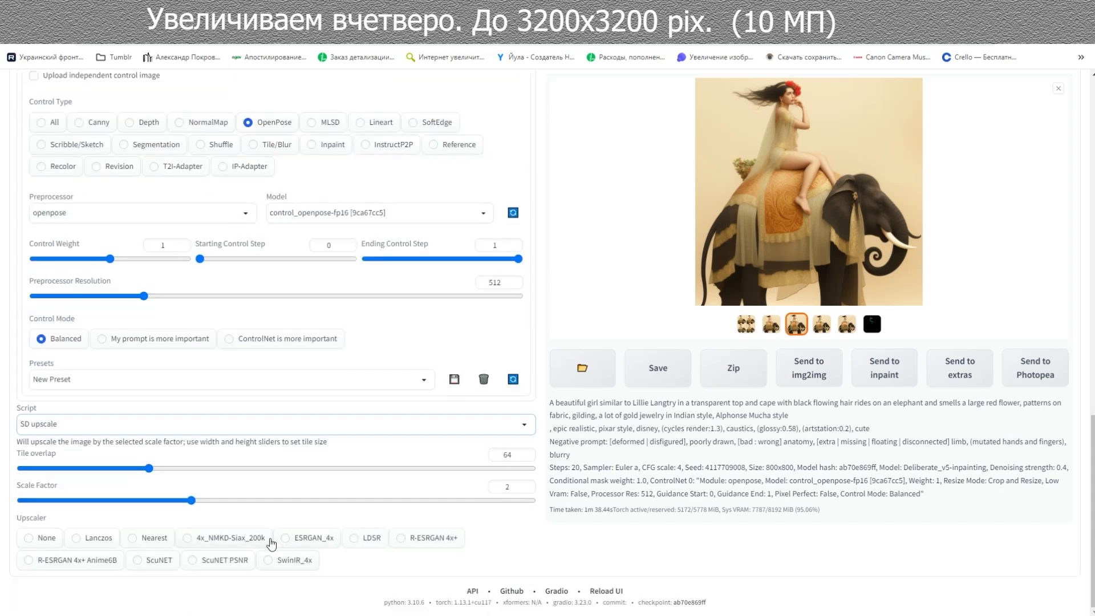
click(240, 543)
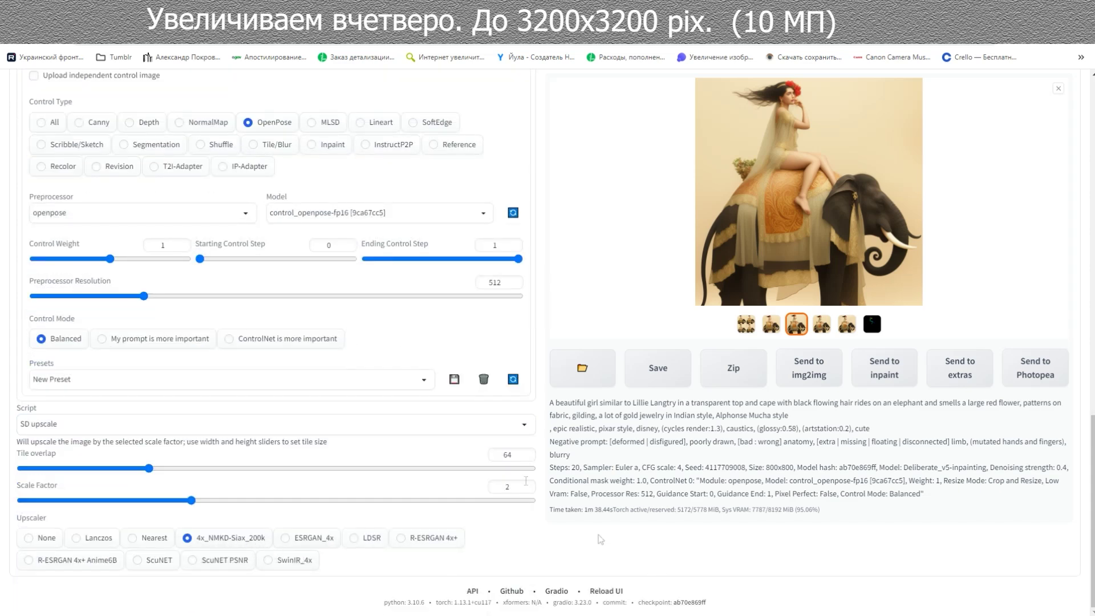
- Set the tile overlap to 192 and the scale factor to 4, and generate the upscaled image
click(528, 453)
click(527, 453)
click(527, 453)
click(527, 485)
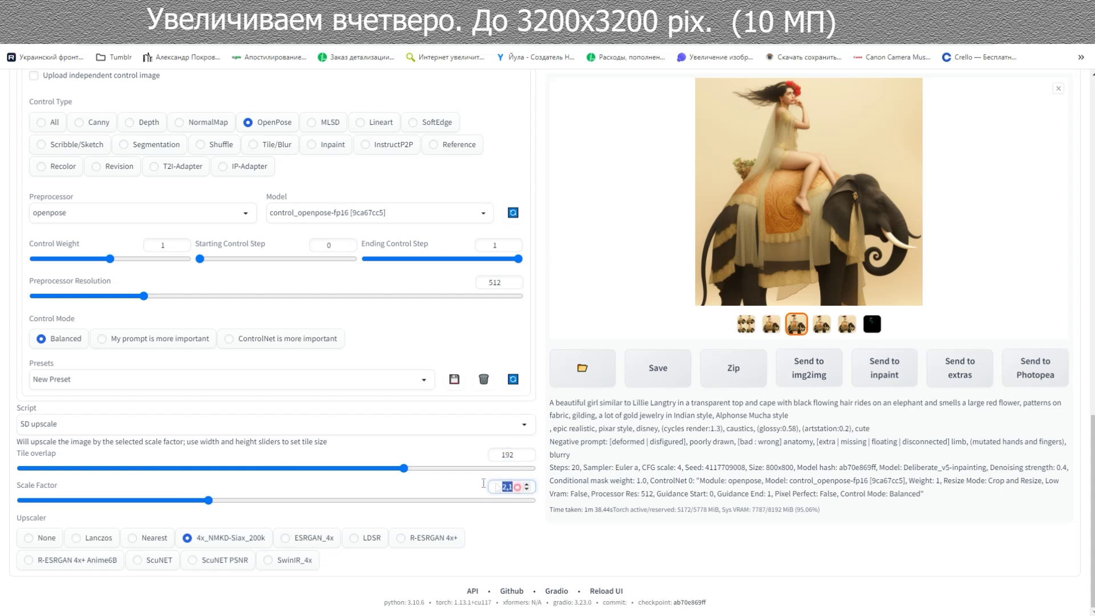
text(3)
text(4)
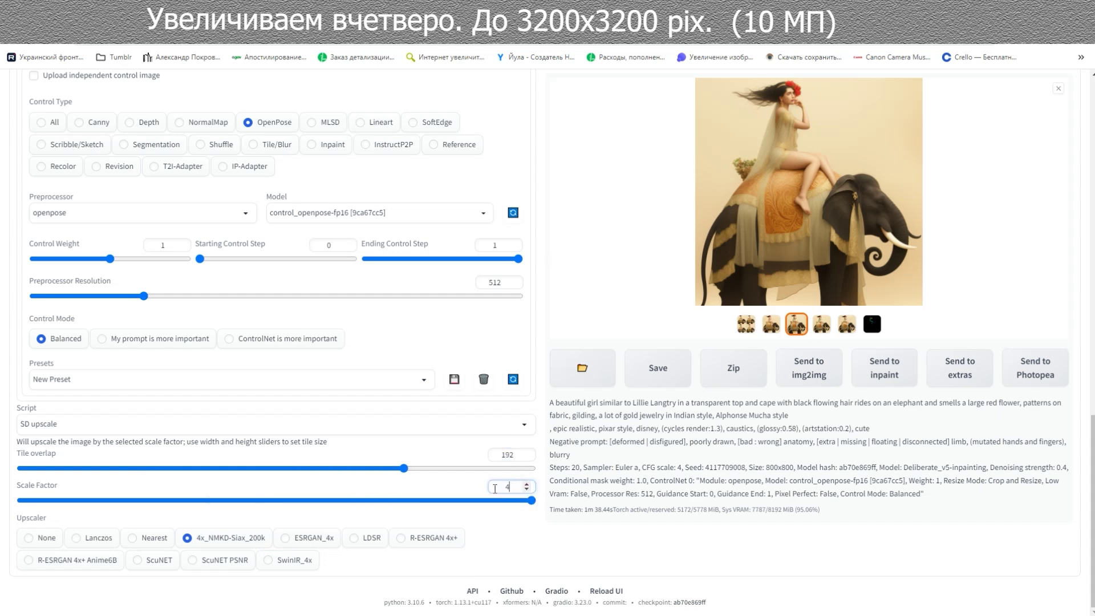
scroll(691, 535, up, 11)
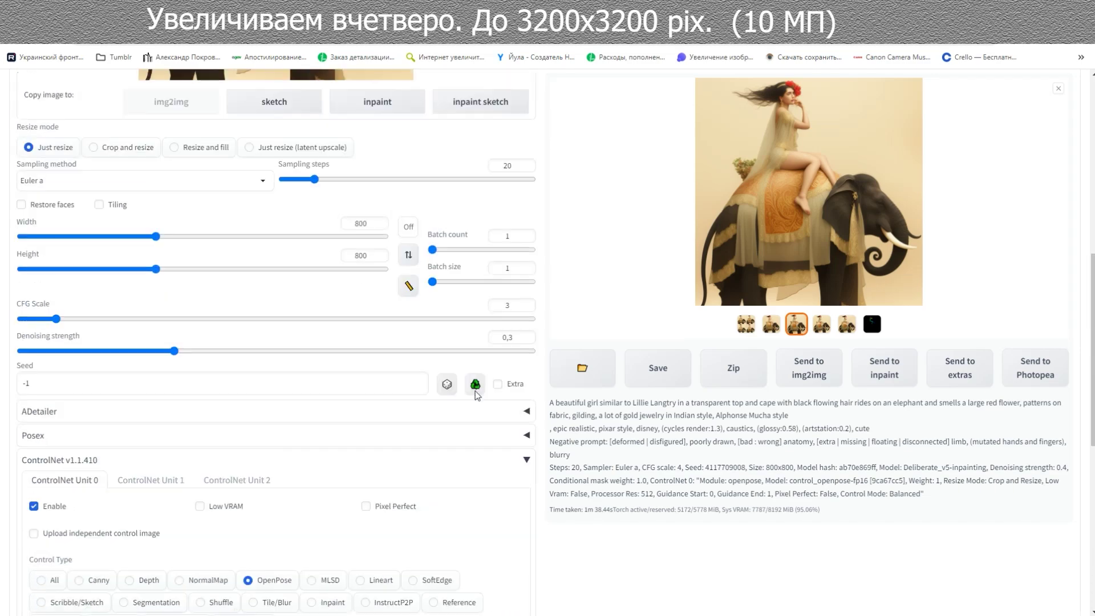
scroll(627, 456, up, 6)
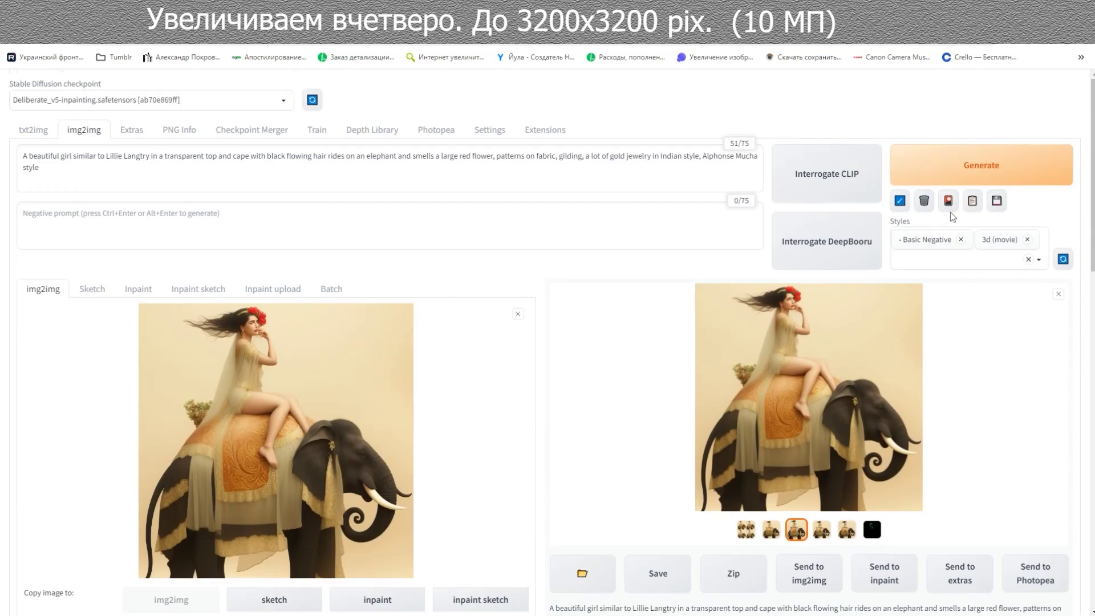
click(972, 171)
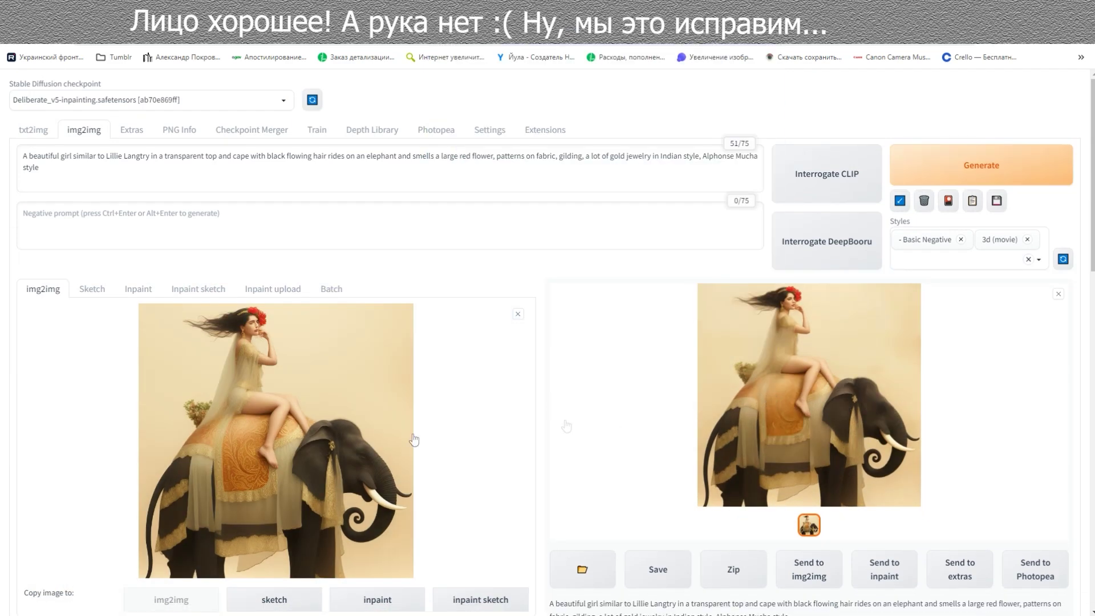
- Inspect the upscaled image at full resolution, checking the woman's face and hand, the blanket patterns and the elephant's head
click(806, 409)
click(553, 250)
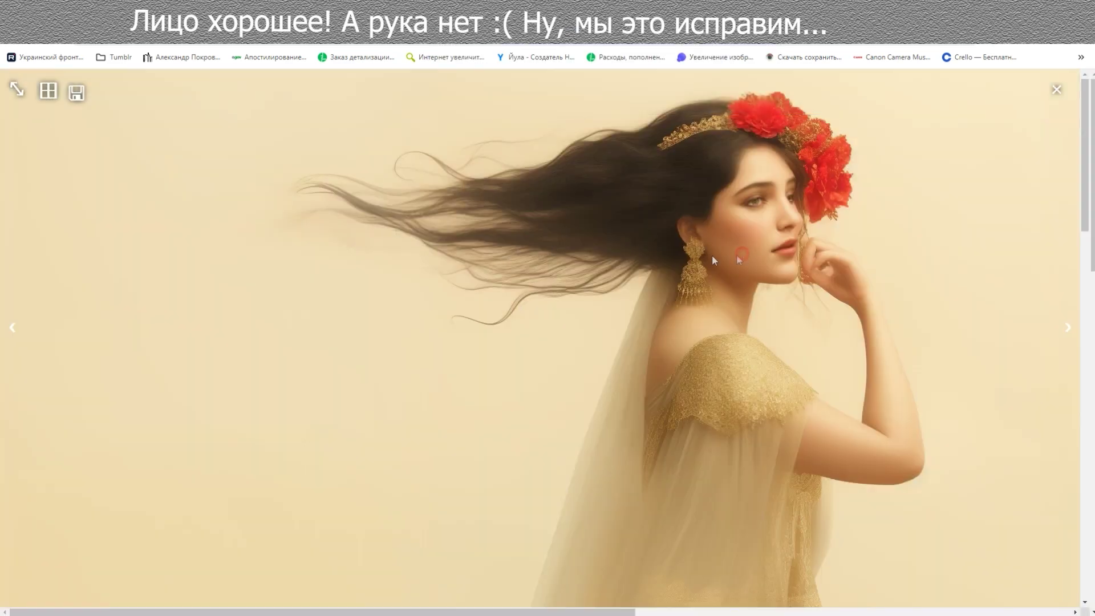
scroll(833, 316, down, 15)
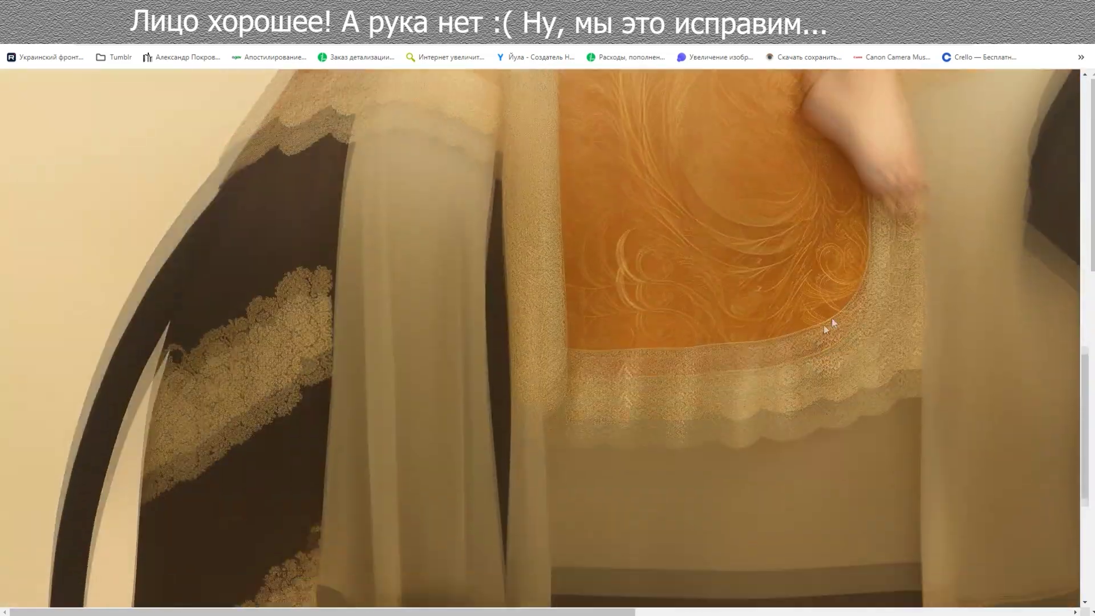
drag(474, 614, 919, 594)
scroll(721, 437, up, 9)
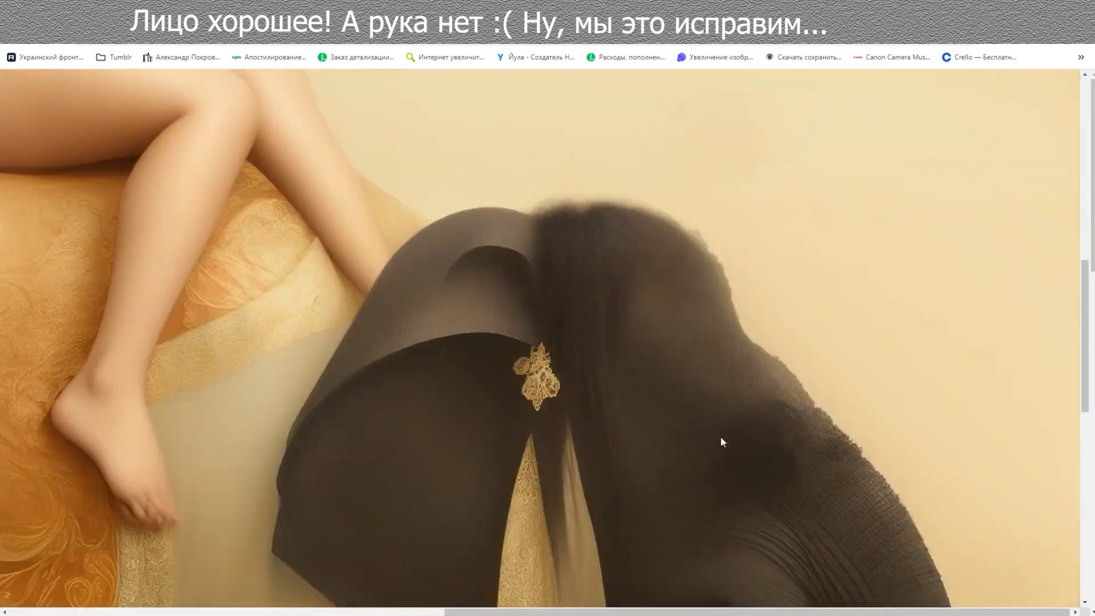
scroll(722, 440, up, 7)
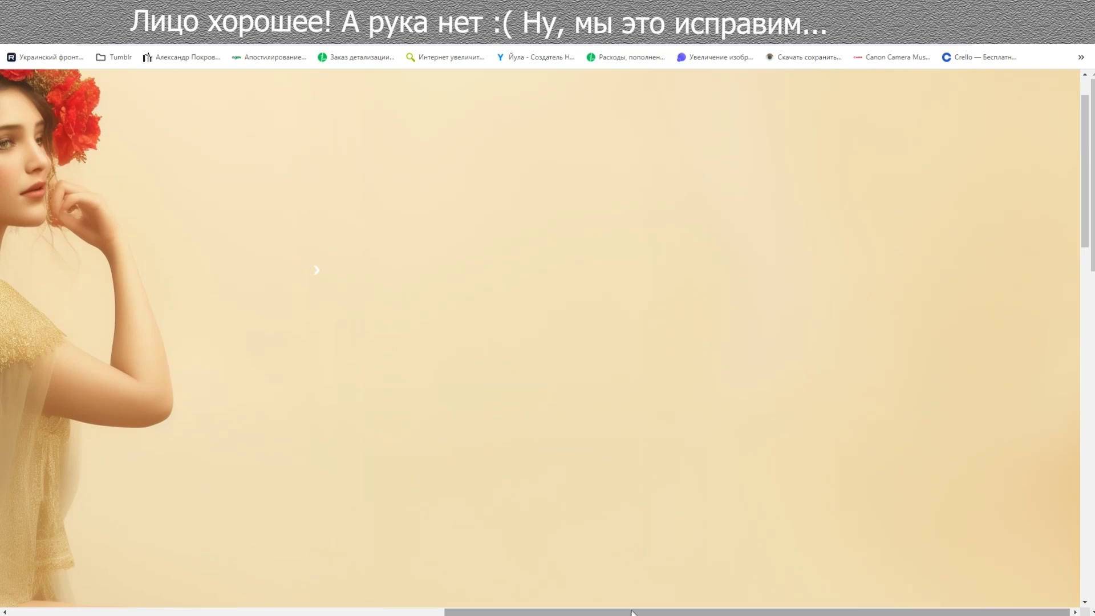
drag(631, 613, 487, 614)
scroll(455, 406, up, 1)
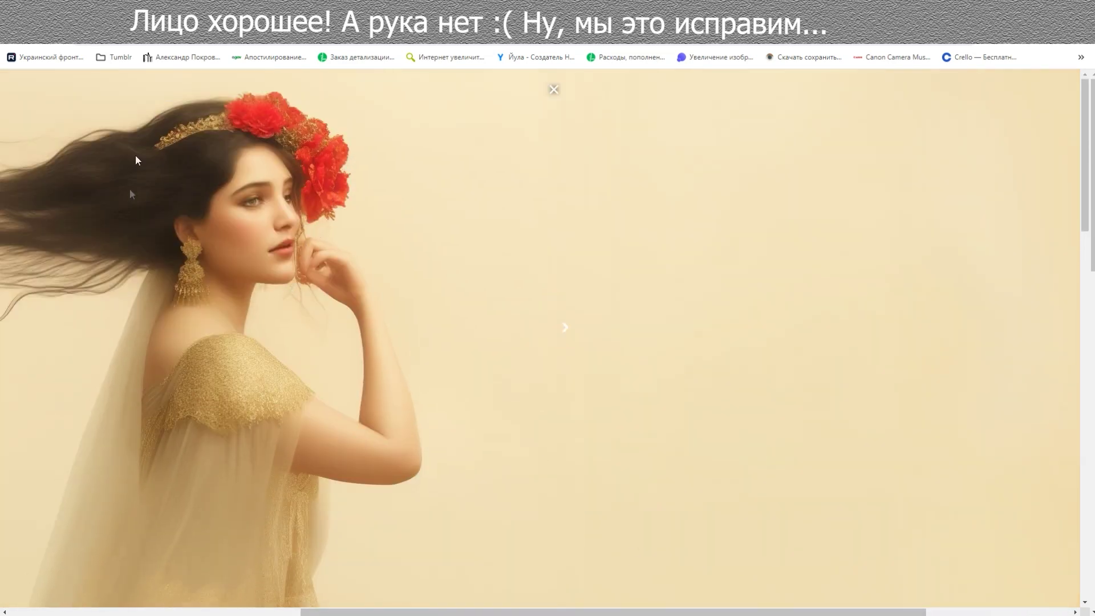
- Close the full-size view of the upscaled image and copy the img2img image of the elephant rider to inpaint
drag(514, 612, 386, 613)
click(787, 393)
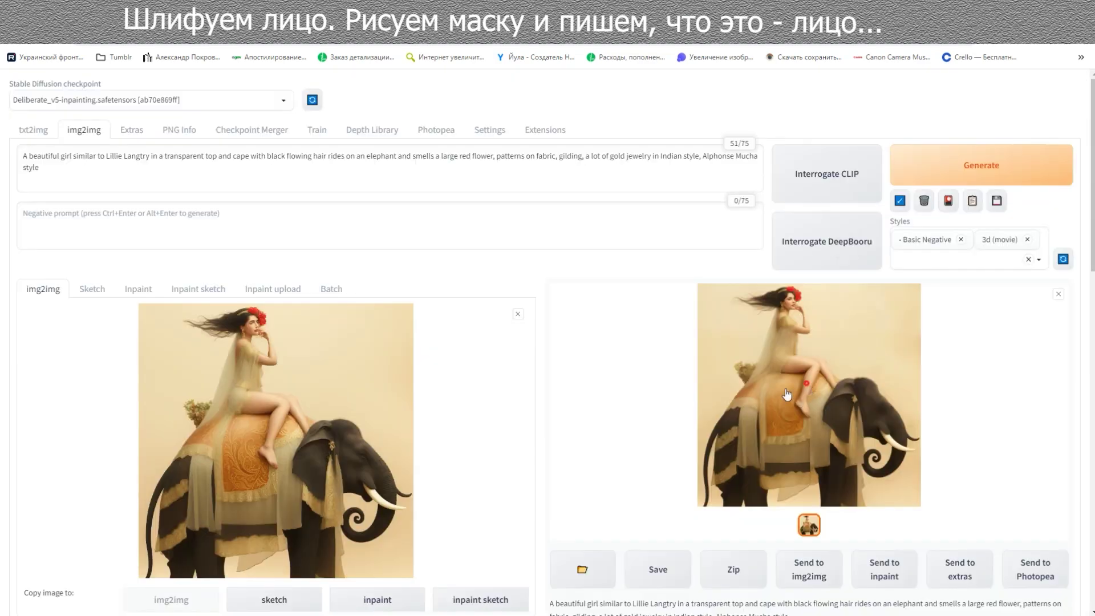
scroll(498, 421, down, 6)
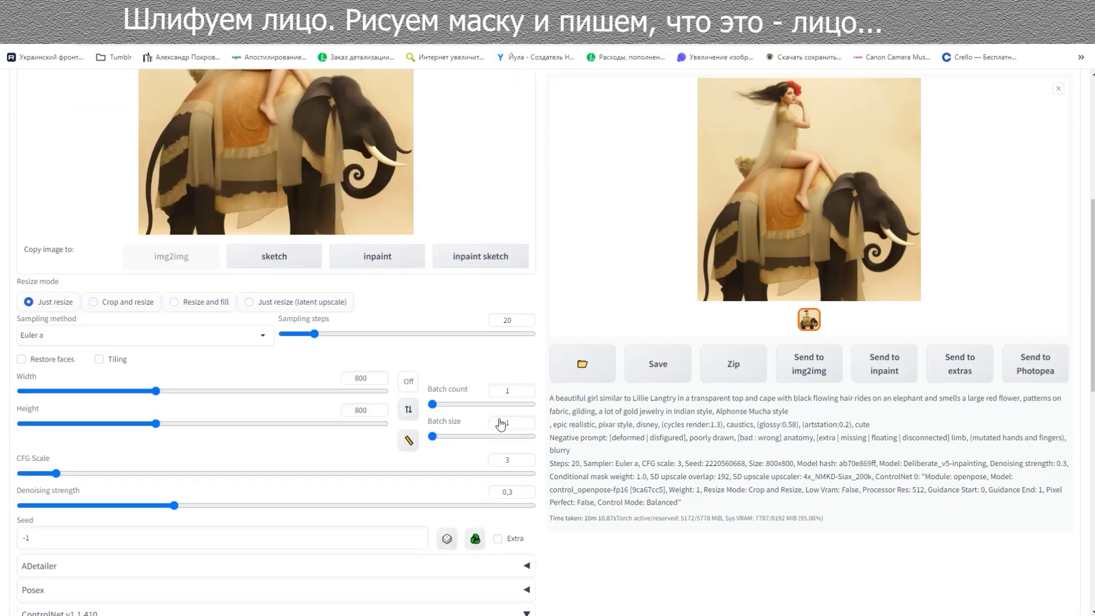
click(376, 252)
- Set the inpaint batch count to 4, CFG scale to 6 and denoising strength to 0.6, and restrict the inpaint area to Only masked
click(518, 233)
click(495, 232)
click(600, 278)
click(311, 286)
scroll(400, 403, down, 8)
drag(512, 311, 480, 313)
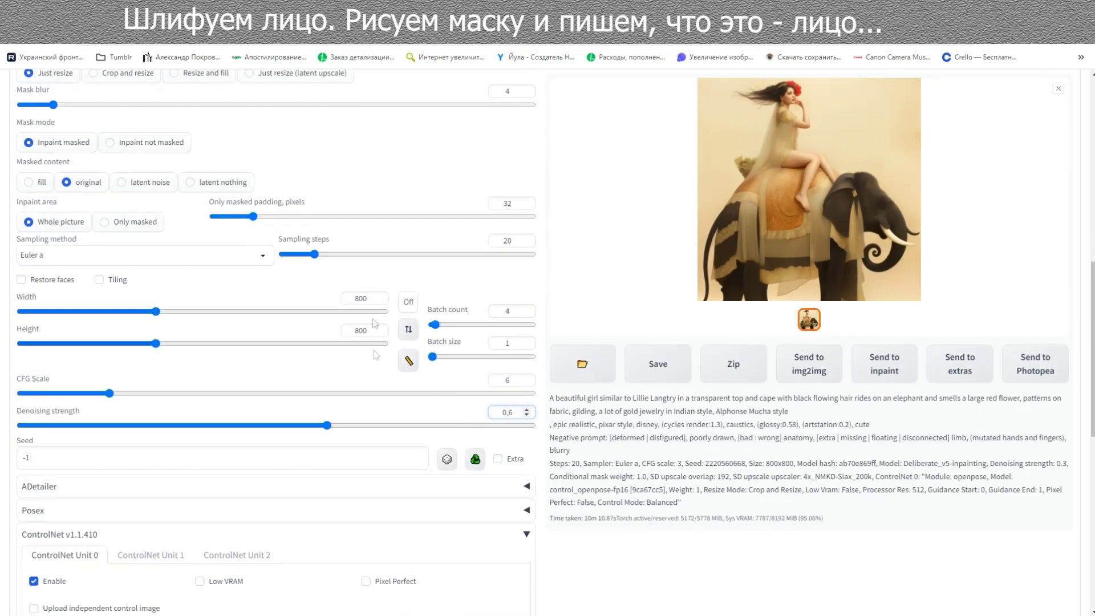
scroll(516, 422, down, 9)
scroll(389, 468, up, 15)
click(284, 101)
click(395, 168)
- Switch to Google Translate and add the face prompt "Лицо Lillie Langtry, Стиль Альфонс Муха" below the existing Russian text
click(117, 10)
click(217, 253)
key(Return)
key(Return)
key(Return)
key(Return)
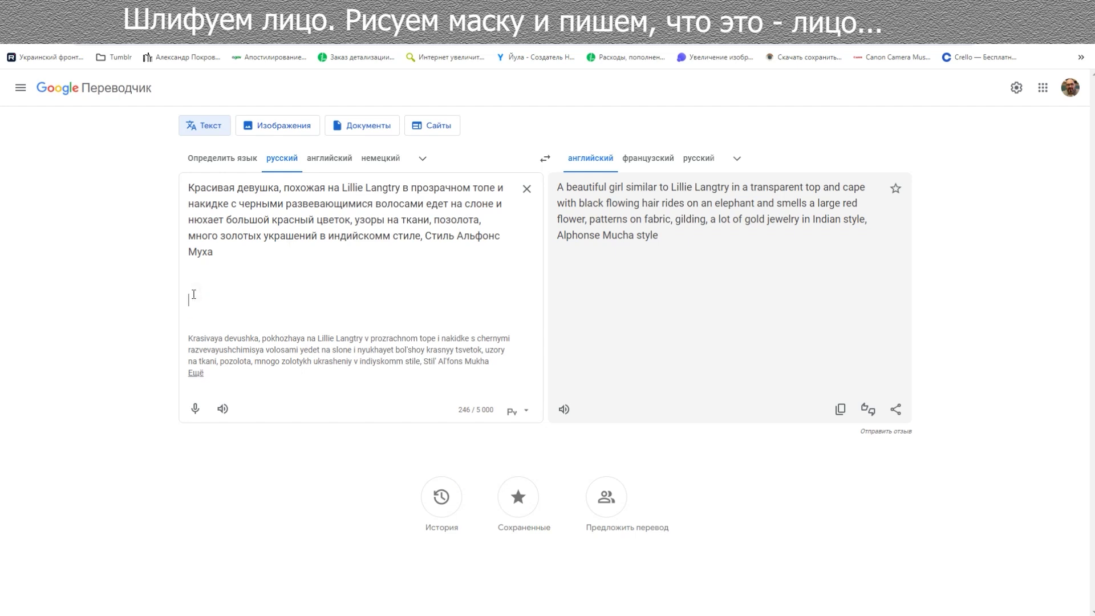
drag(343, 187, 385, 188)
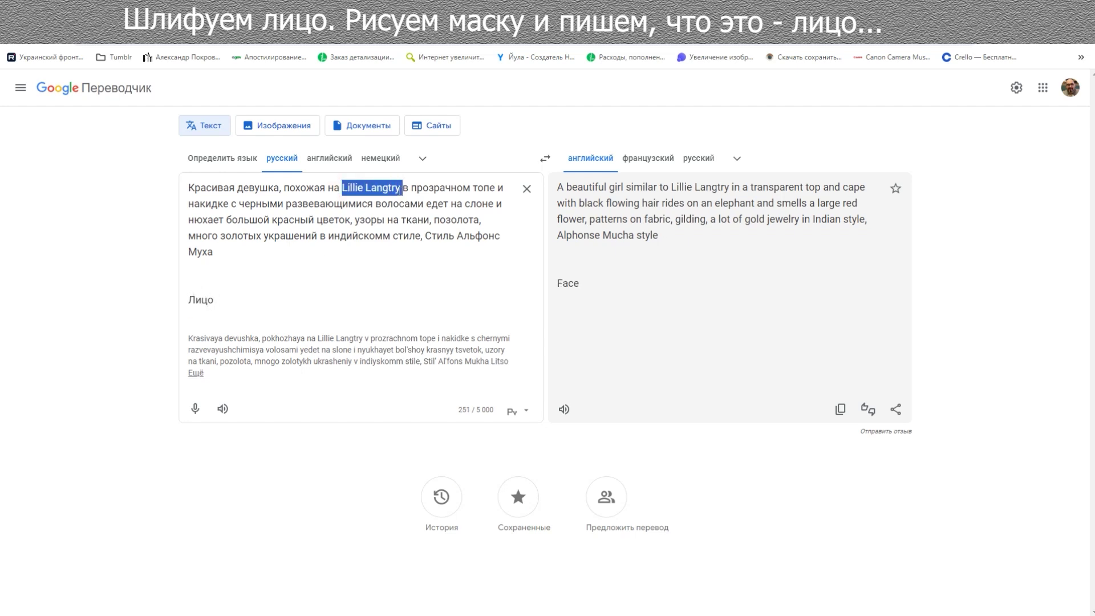
key(ctrl+c)
click(245, 298)
key(ctrl+v)
drag(426, 236, 448, 246)
click(312, 308)
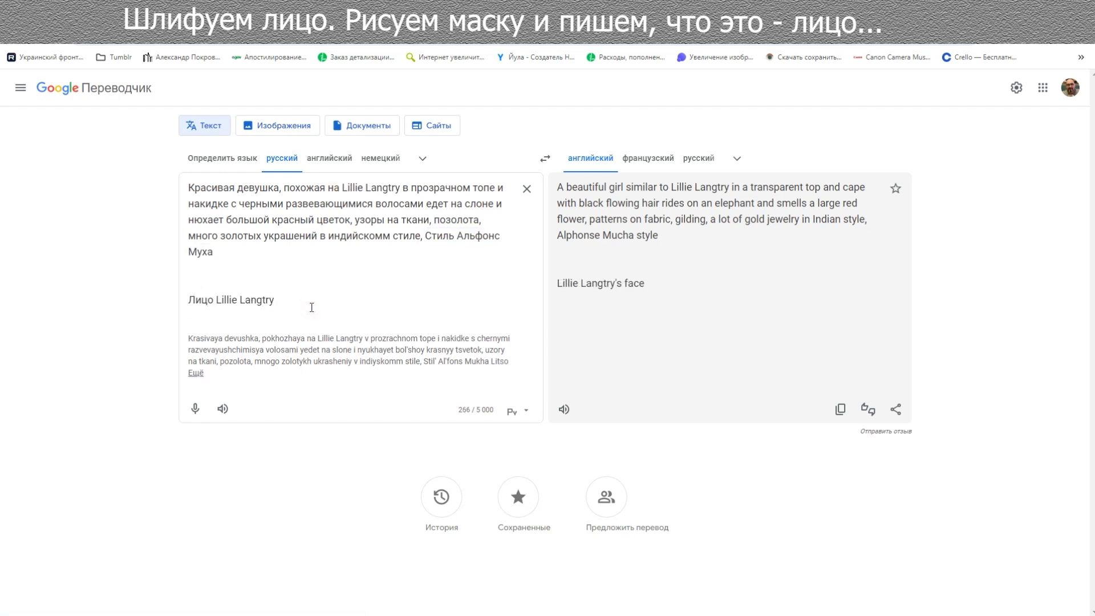
key(ctrl+v)
- Copy the English face translation and replace the Stable Diffusion prompt with "Face Lillie Langtry, Style Alphonse Mucha"
drag(749, 285, 551, 296)
click(46, 11)
click(51, 176)
key(ctrl+a)
key(ctrl+v)
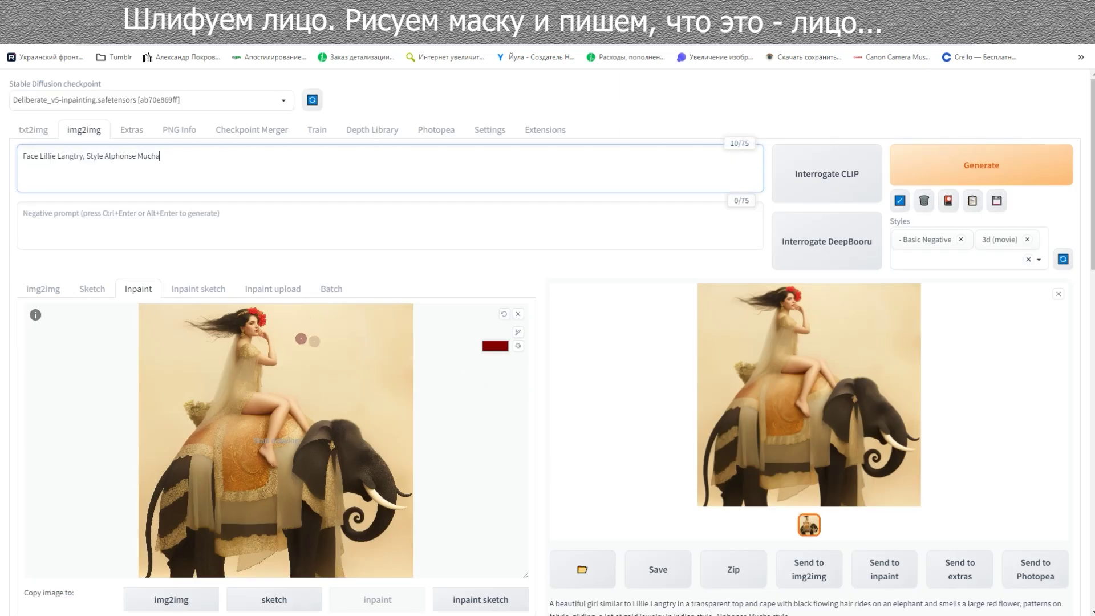
- Paint an inpaint mask over the woman's face from the brow to the chin, leaving the hair, flowers and hand unmasked
key(s)
scroll(518, 84, up, 5)
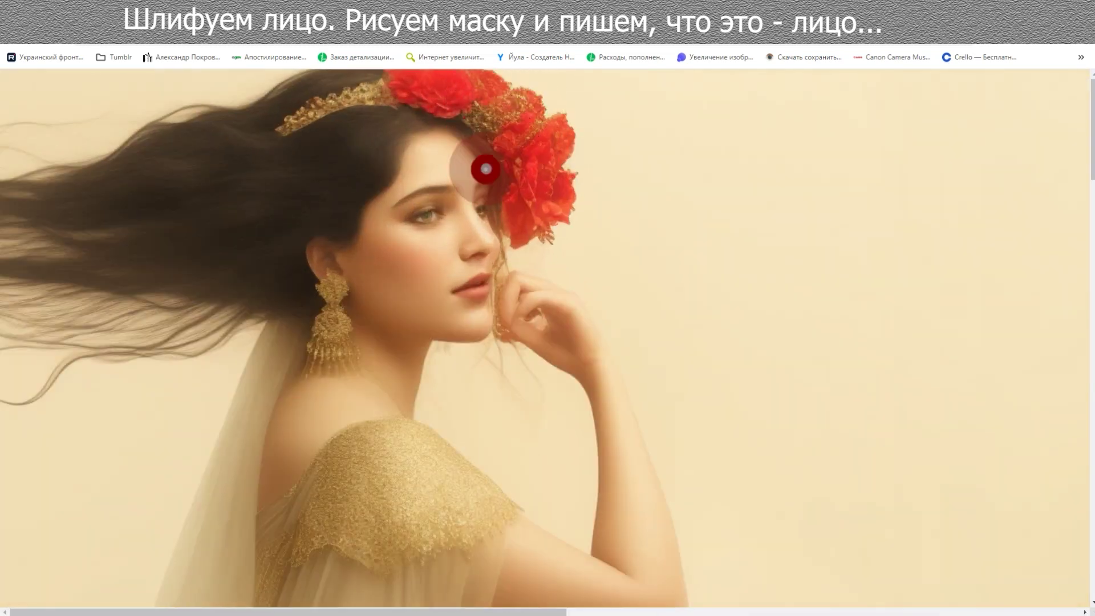
mouse_move(467, 193)
mouse_down()
mouse_move(450, 231)
mouse_move(413, 208)
mouse_move(425, 291)
mouse_move(468, 324)
mouse_move(483, 273)
mouse_move(482, 214)
mouse_move(457, 181)
mouse_move(419, 297)
mouse_move(475, 252)
mouse_up()
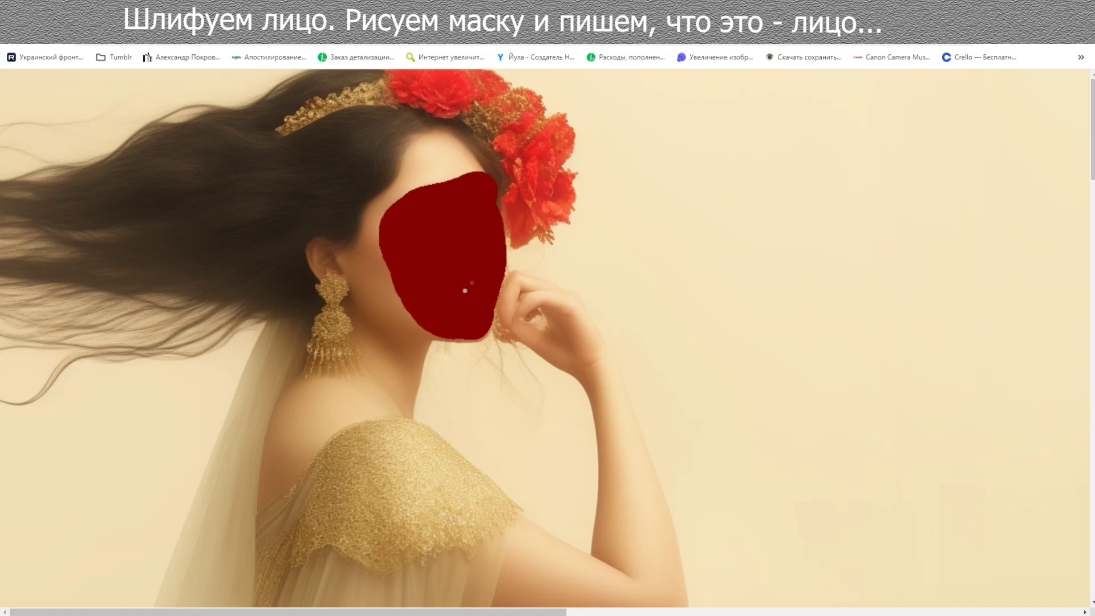
key(s)
- Check the inpaint settings and generate the new face variants
scroll(487, 340, down, 9)
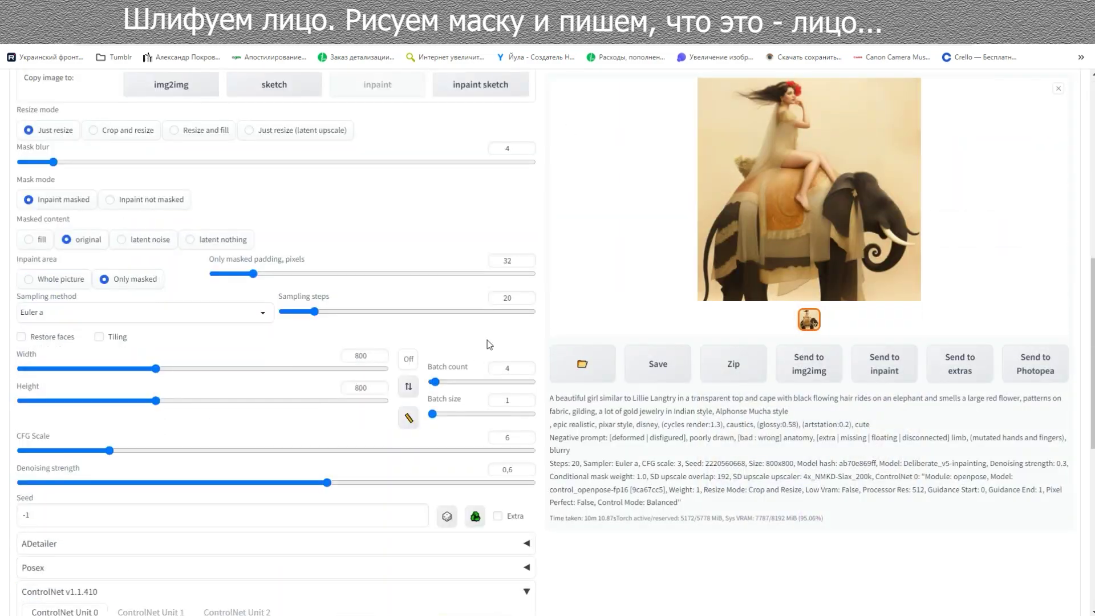
scroll(488, 340, up, 9)
click(1003, 172)
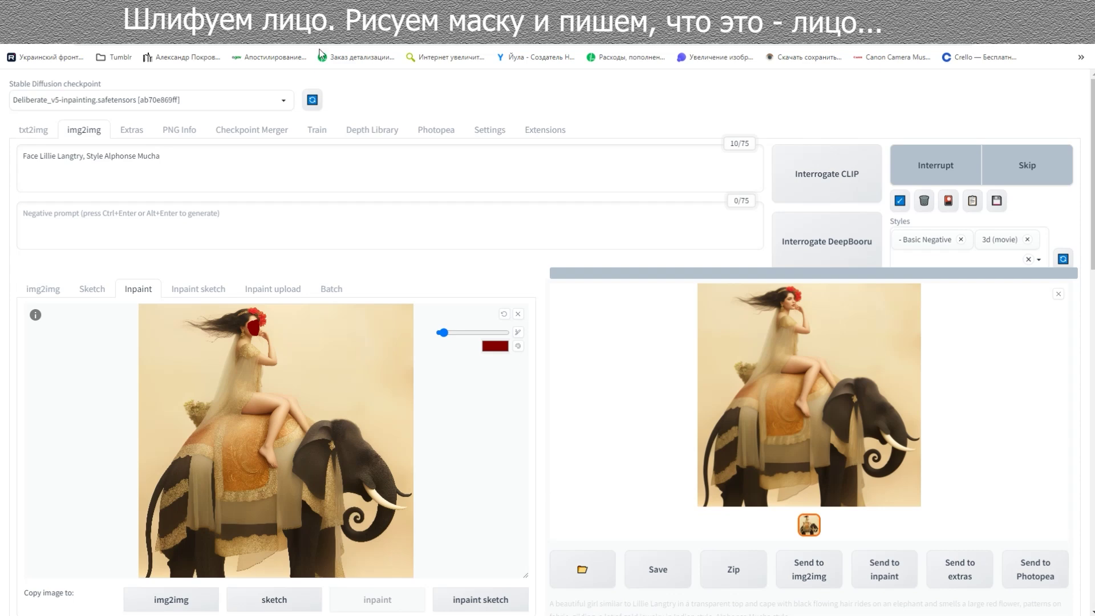
scroll(611, 351, down, 8)
scroll(666, 367, up, 4)
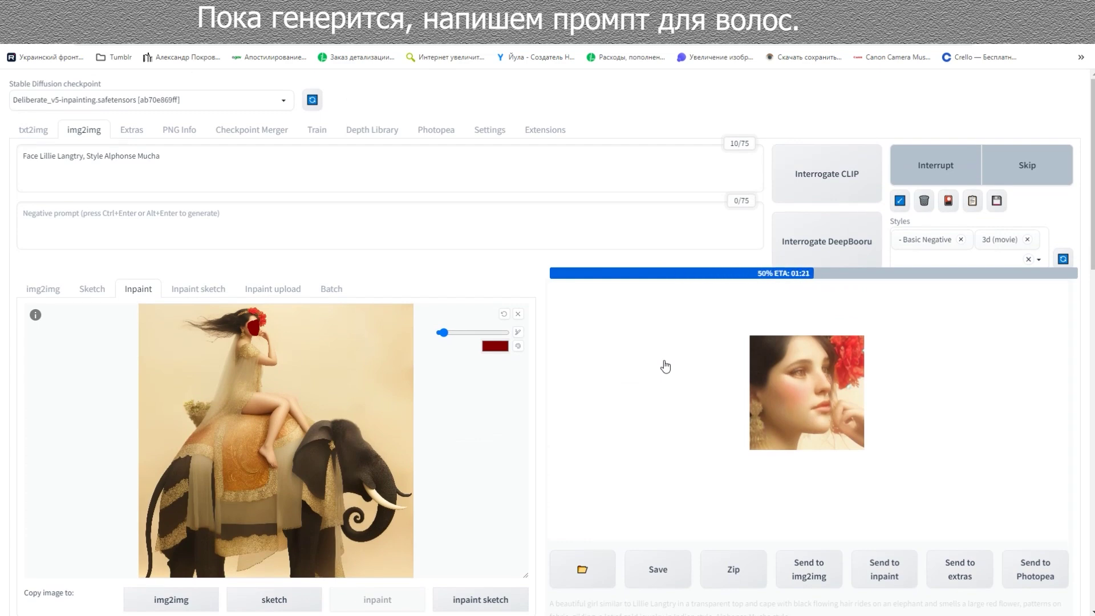
- Switch to Google Translate and add a hair prompt beginning "Густые, блестящие, развевающиеся черные волосы, золотые сережки, золотая" below the face prompt
click(109, 12)
click(422, 310)
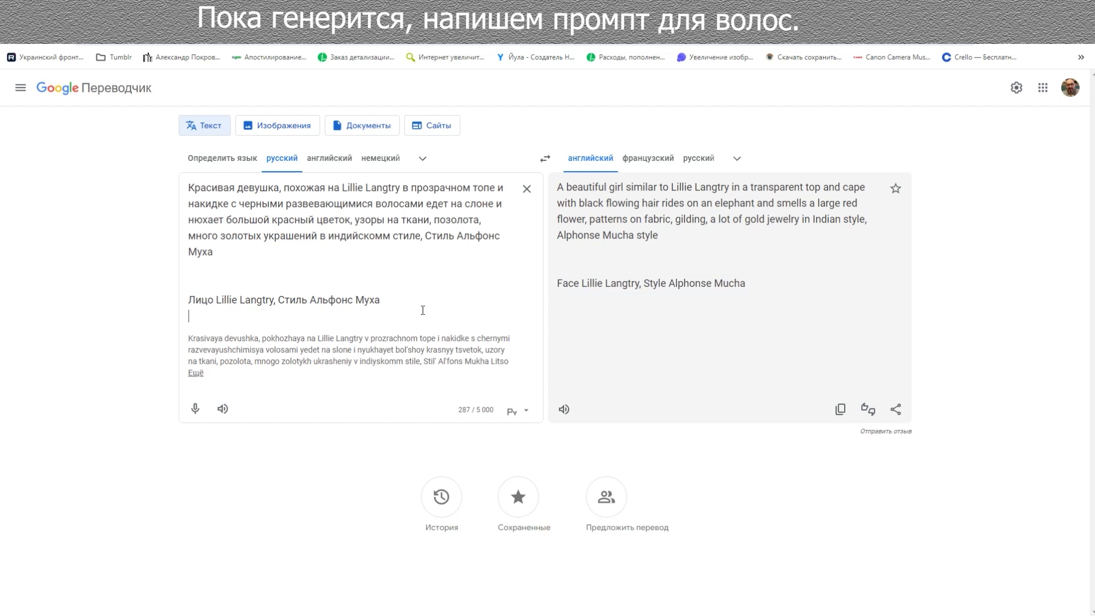
key(Return)
text(Густые)
text(, развевающиеся)
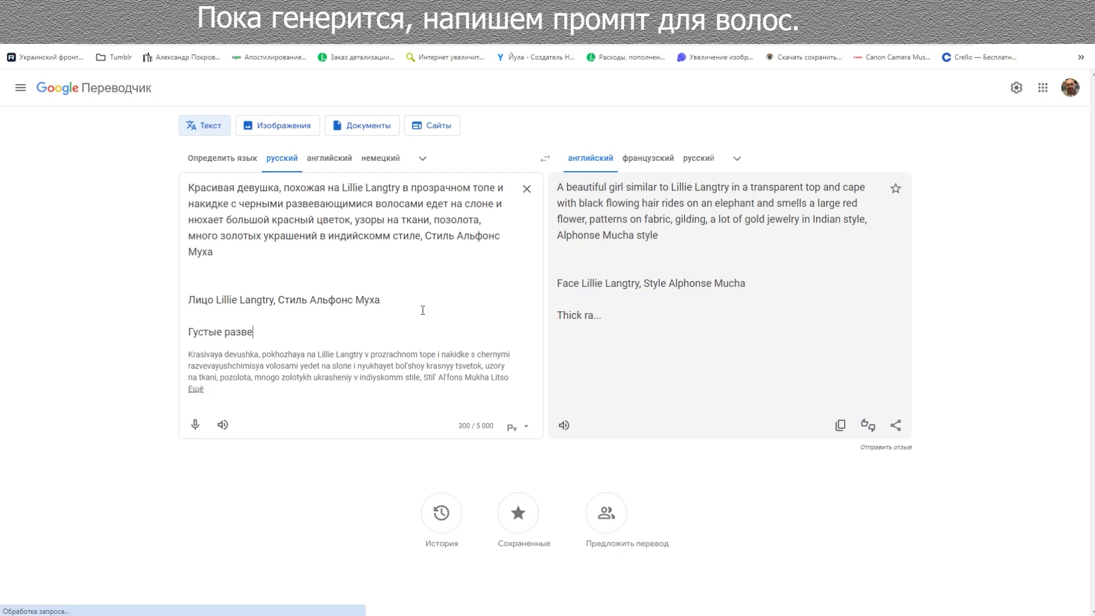
text(блестящие,)
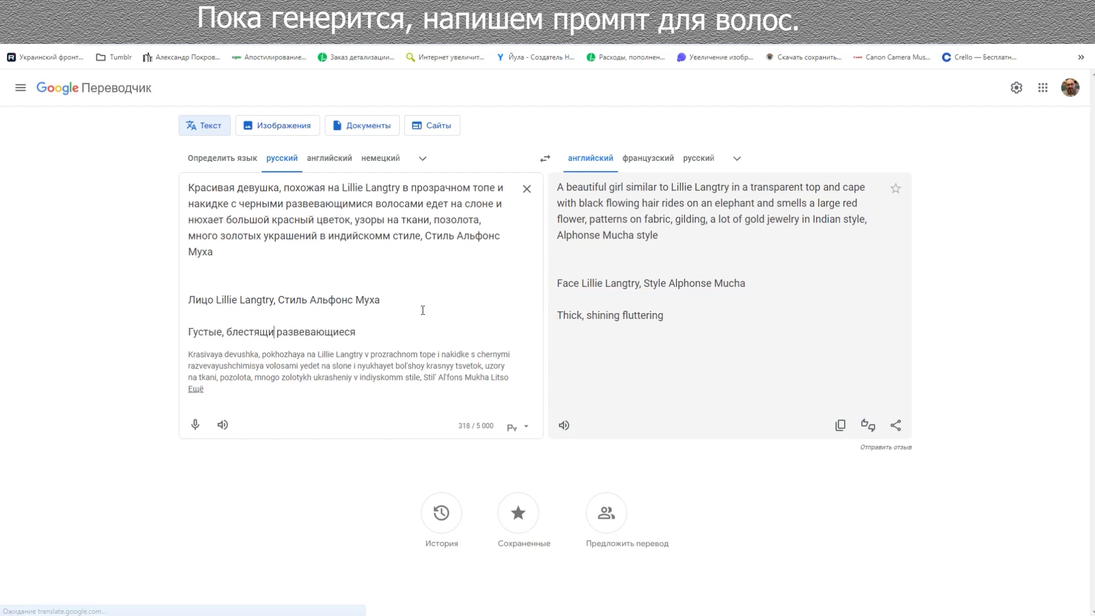
key(End)
text(черные волосы, золотые сережки, з)
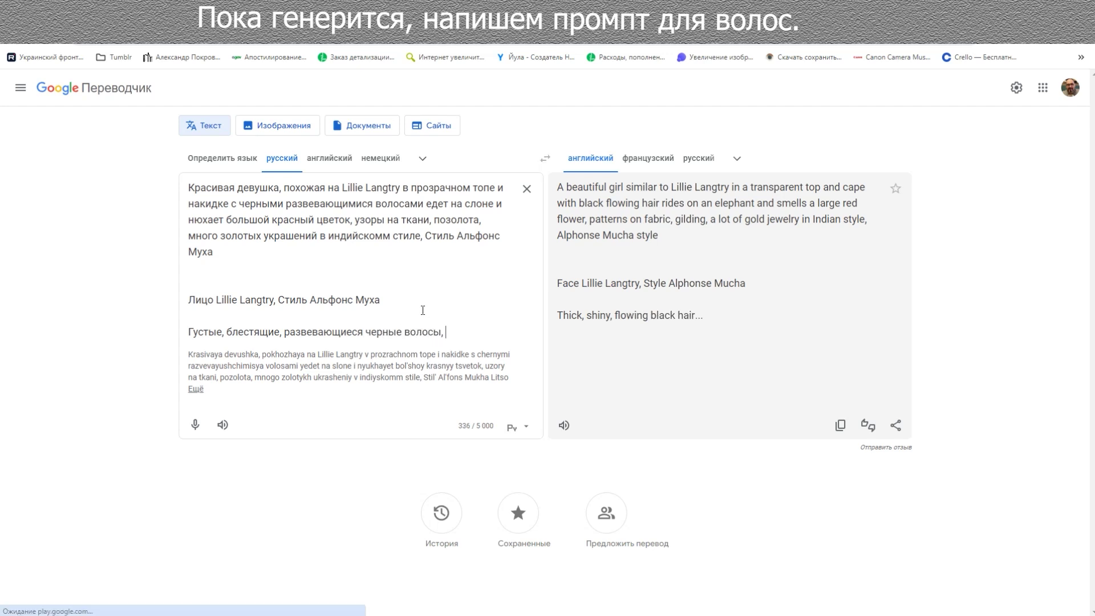
text(олотая)
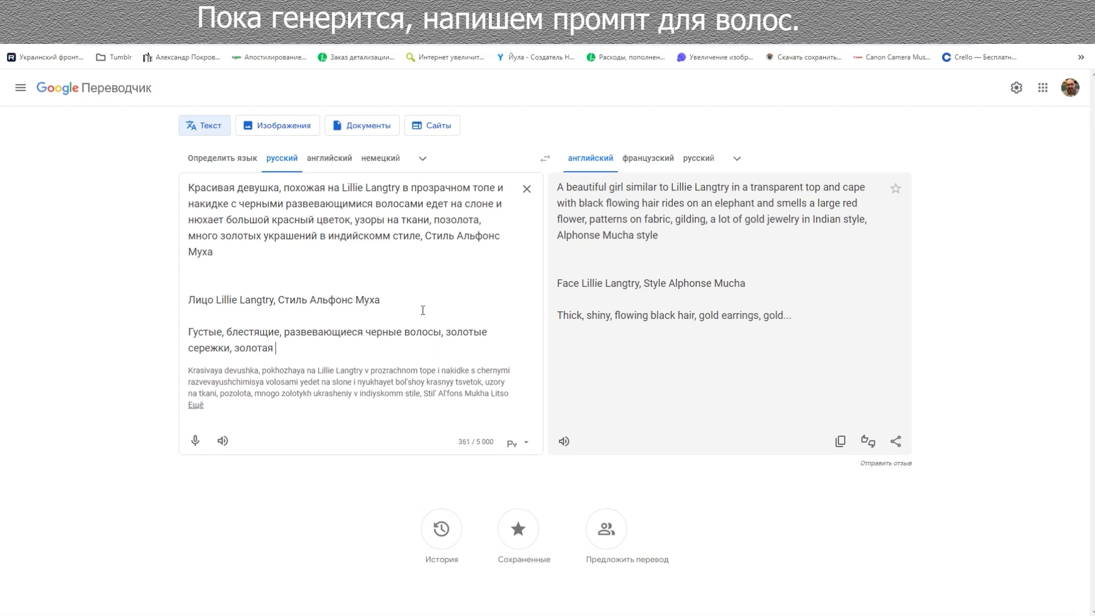